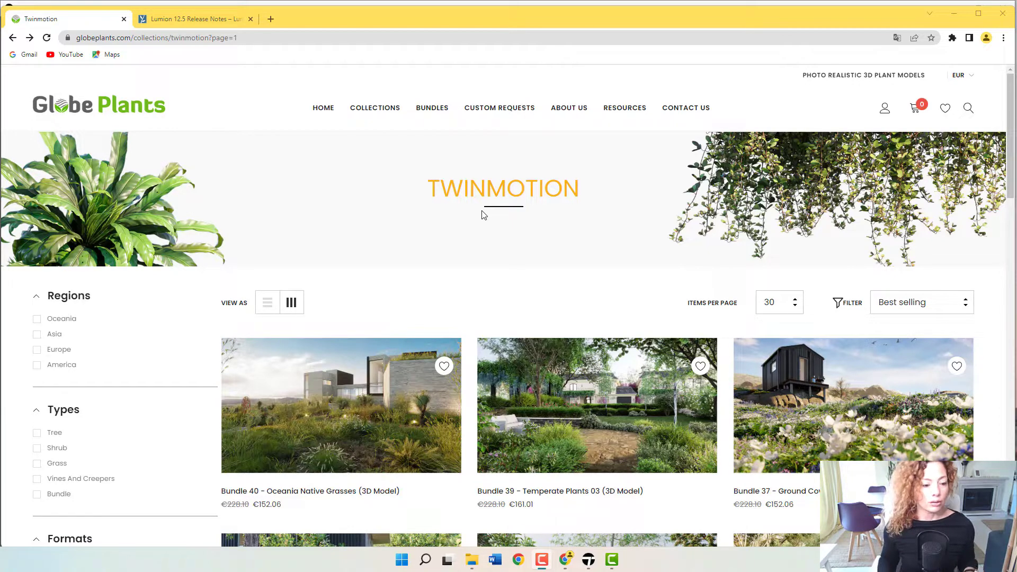
Browse the plant bundles and individual plant models in the Globe Plants Twinmotion collection.
scroll(480, 263, "down", 5)
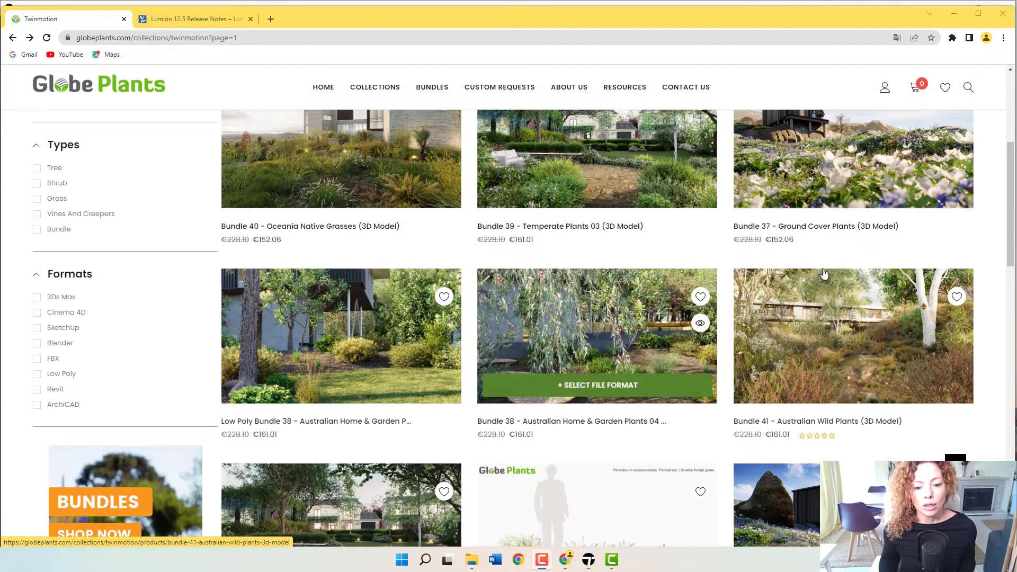
scroll(630, 262, "down", 5)
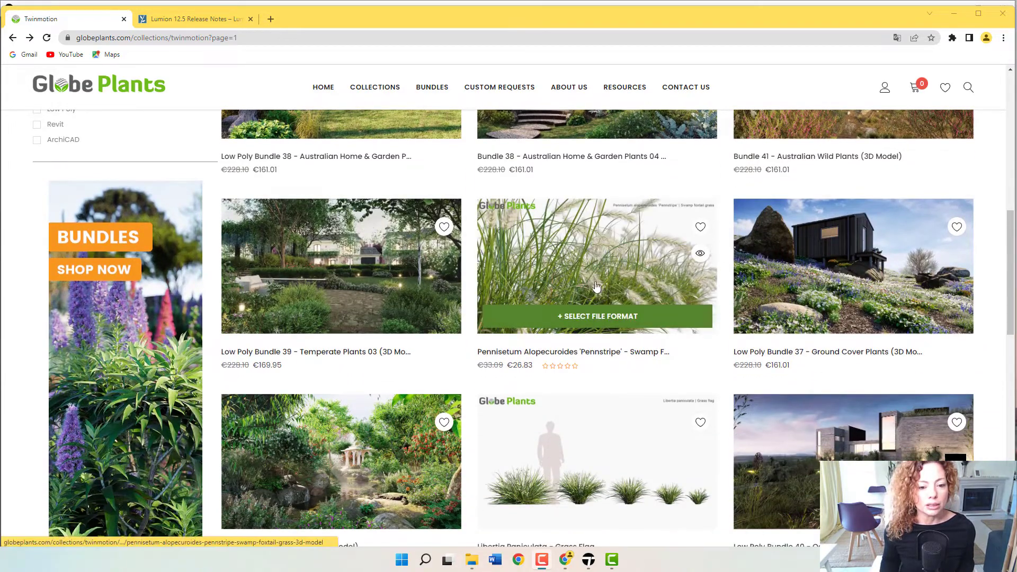
scroll(531, 387, "down", 1)
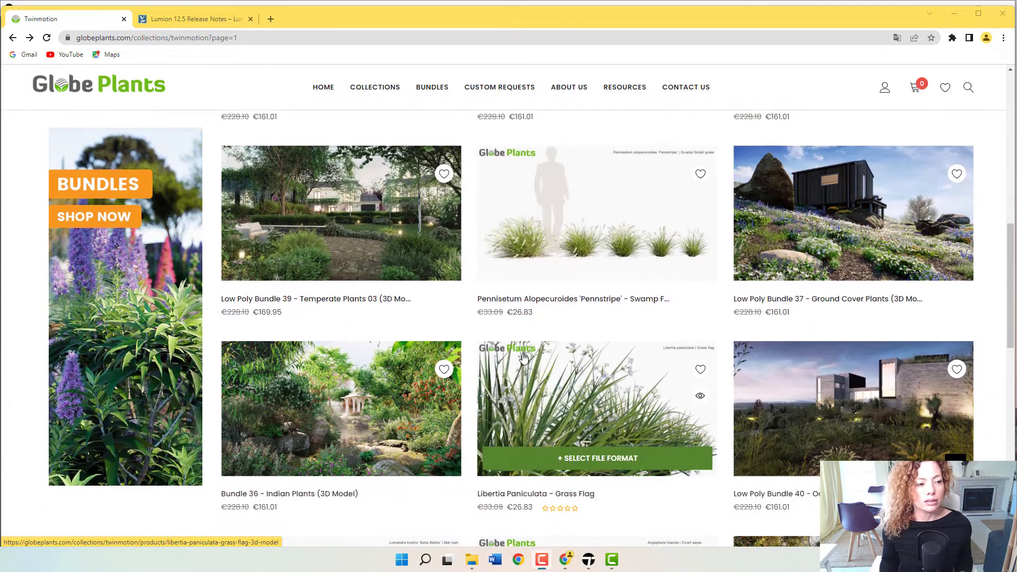
scroll(509, 384, "down", 1)
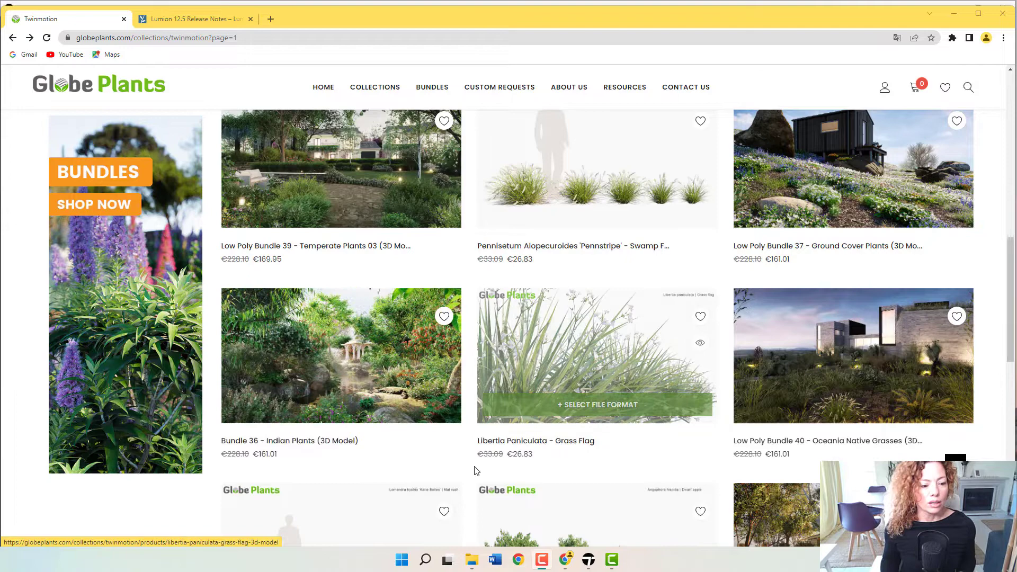
scroll(487, 423, "down", 2)
scroll(493, 389, "down", 2)
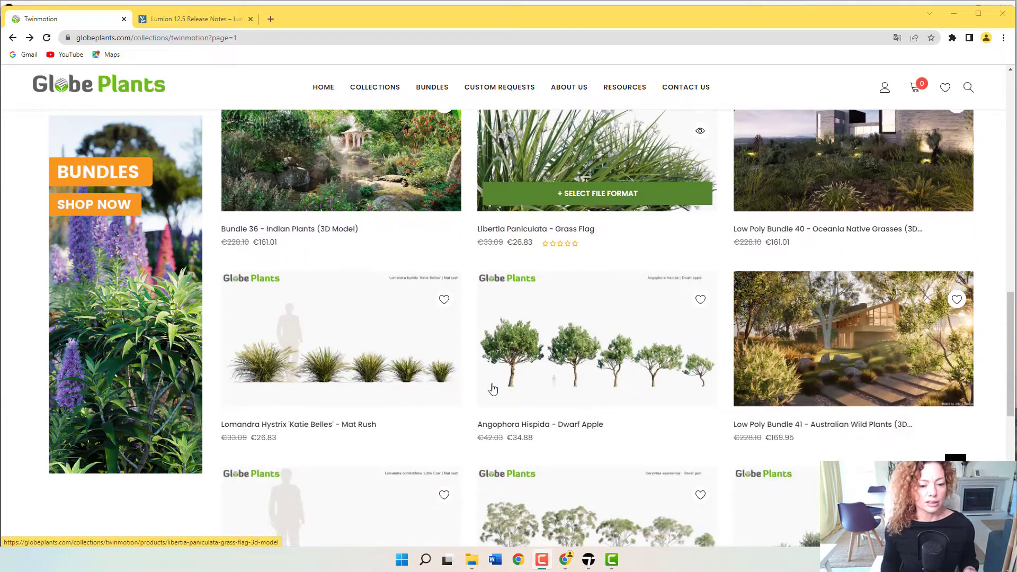
scroll(492, 390, "down", 5)
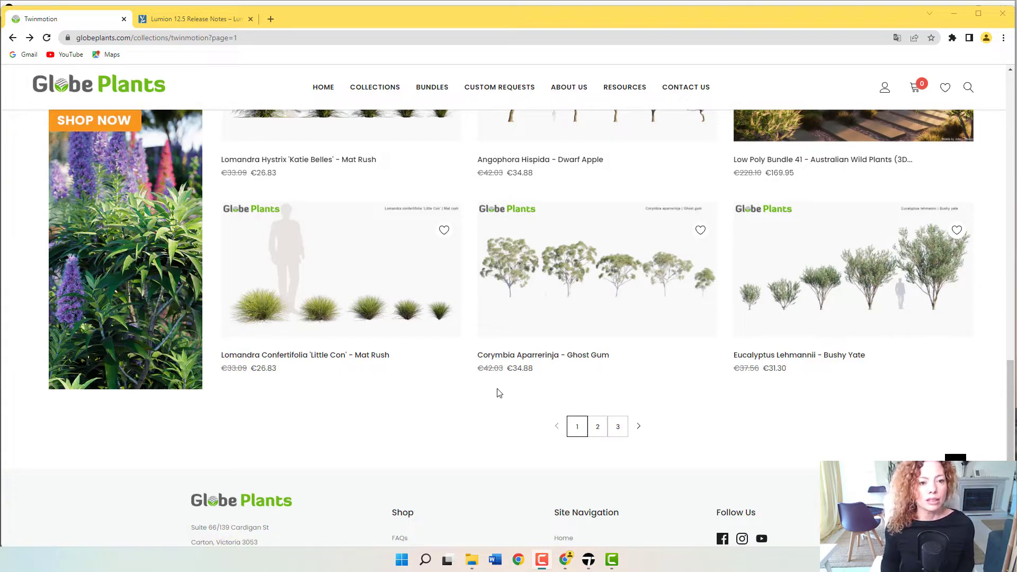
scroll(498, 344, "up", 10)
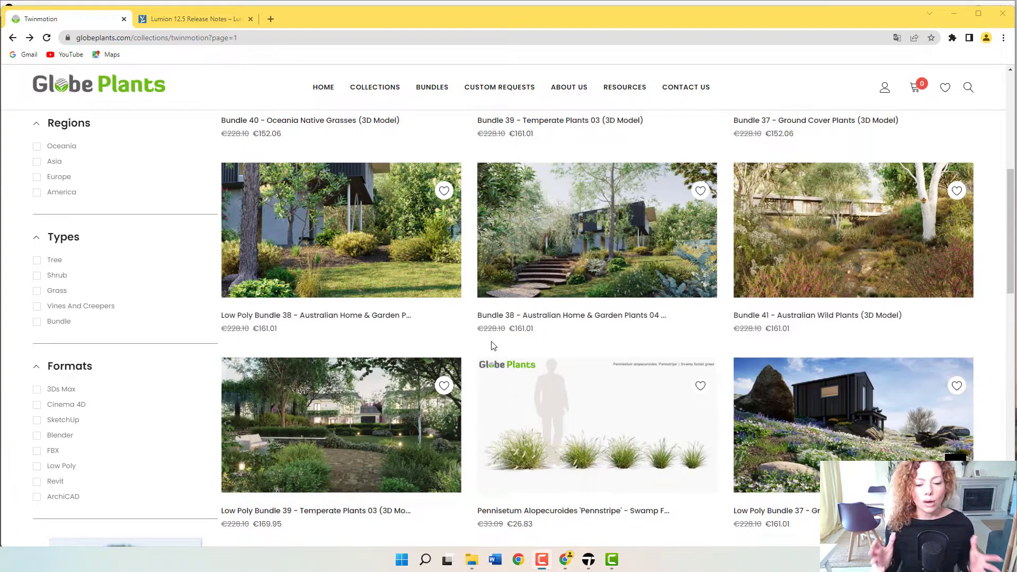
mouse_move(386, 299)
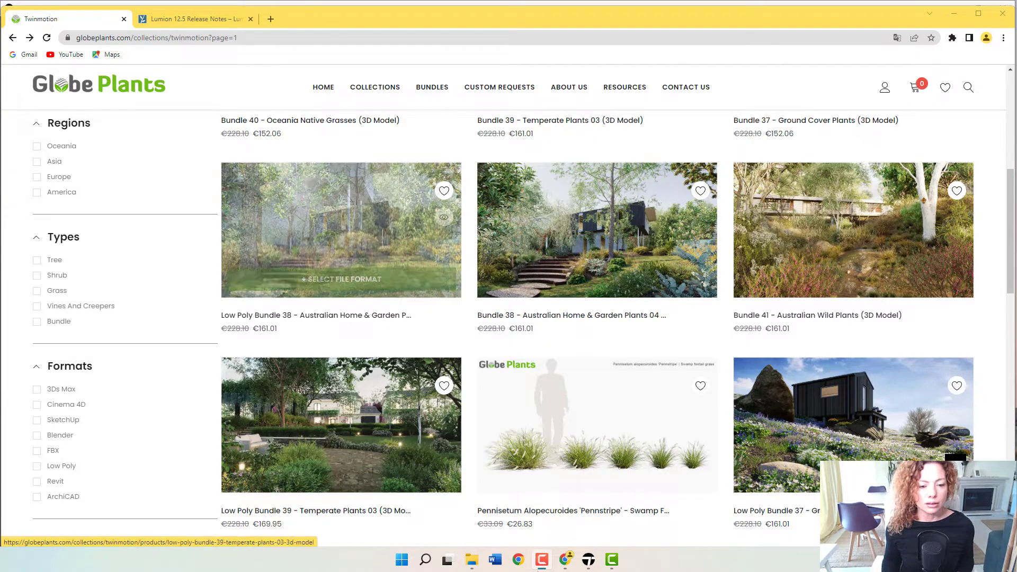
mouse_move(445, 424)
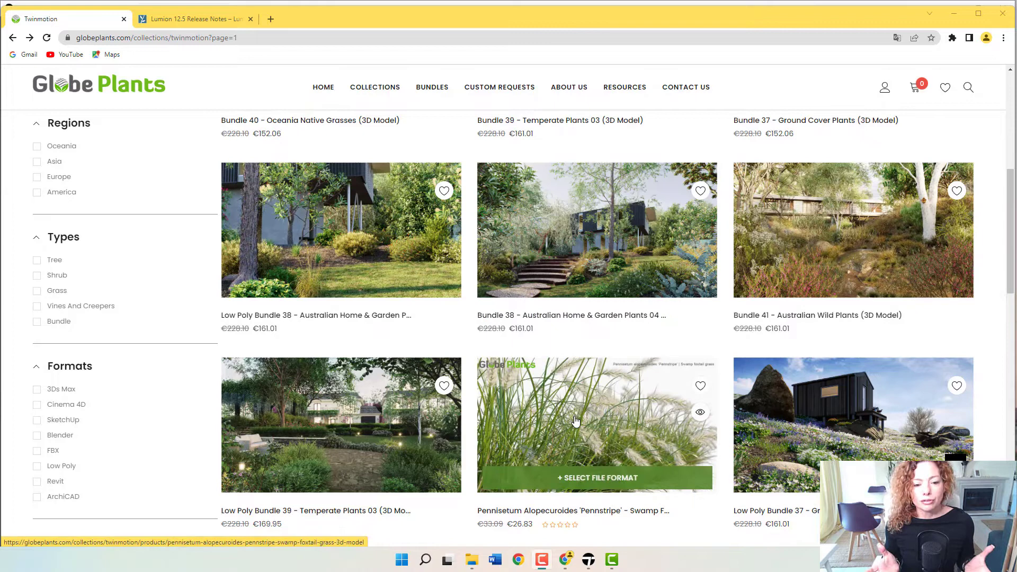
Open the Pennisetum Alopecuroides 'Pennstripe' - Swamp Foxtail Grass product page and review its description and specifications.
left_click(570, 418)
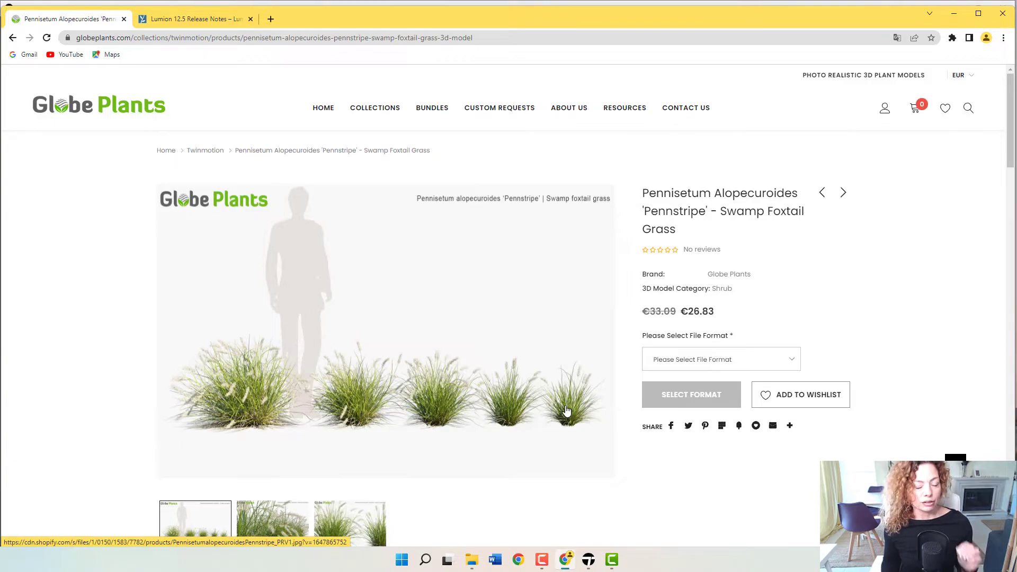
scroll(566, 410, "down", 15)
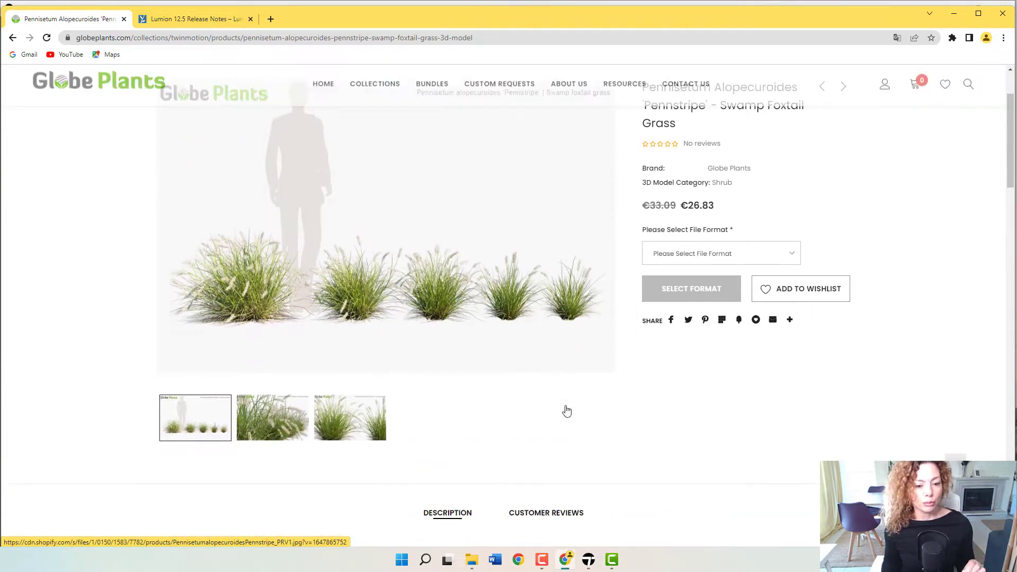
scroll(565, 408, "down", 5)
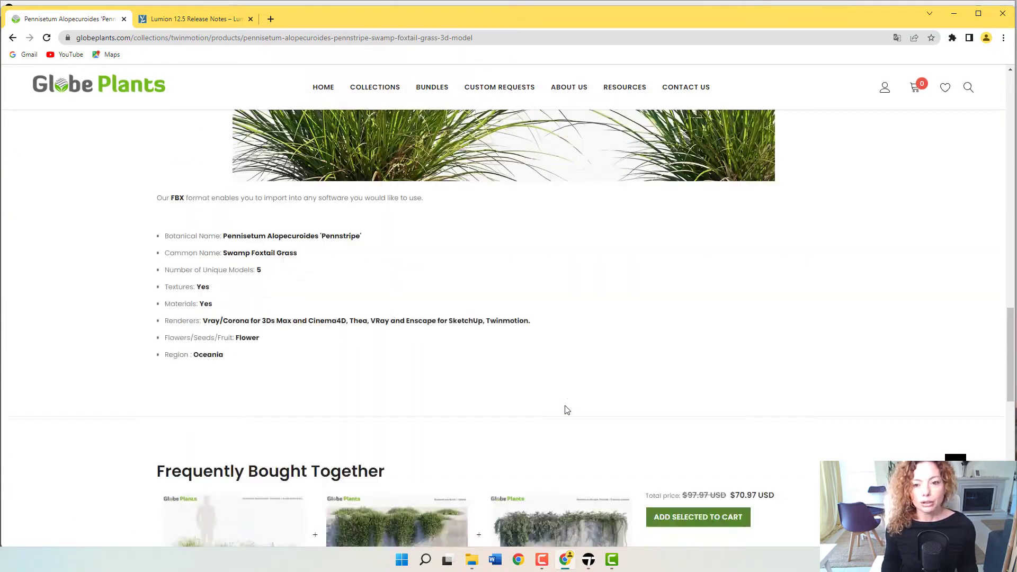
Try Twinmotion and FBX as the swamp foxtail grass's file format, and settle on Twinmotion.
scroll(695, 336, "up", 20)
left_click(707, 361)
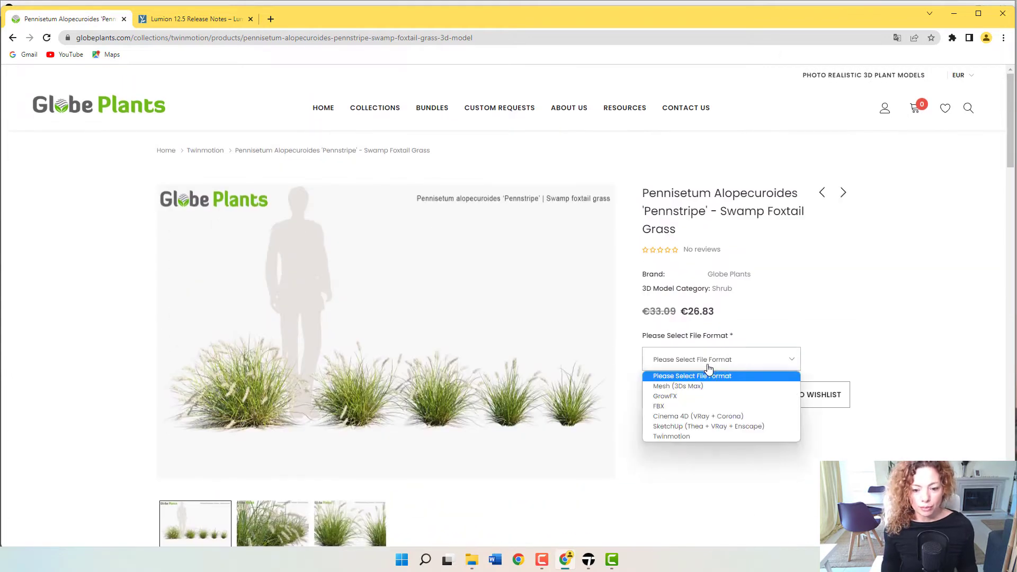
left_click(687, 438)
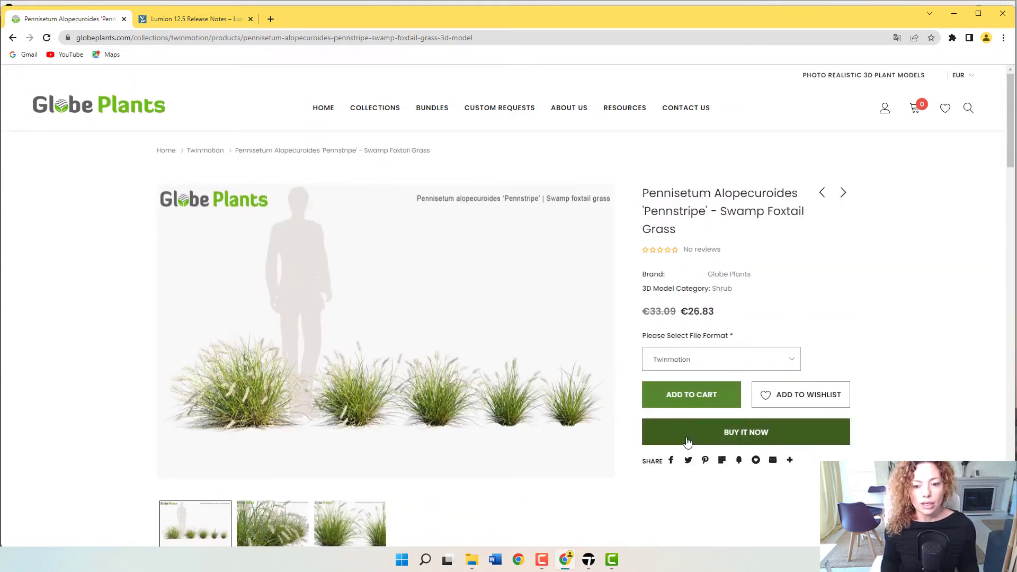
left_click(657, 359)
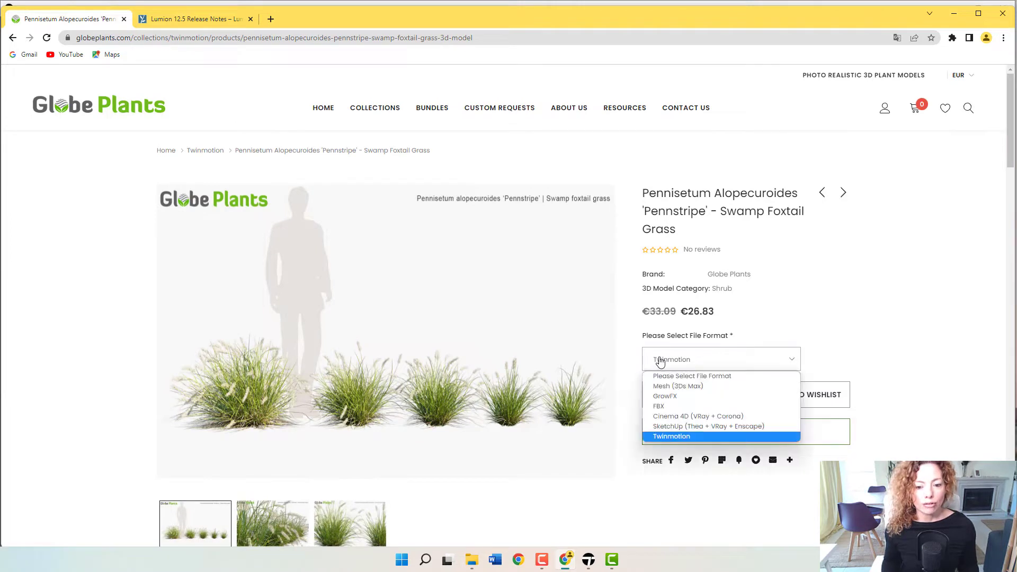
left_click(676, 407)
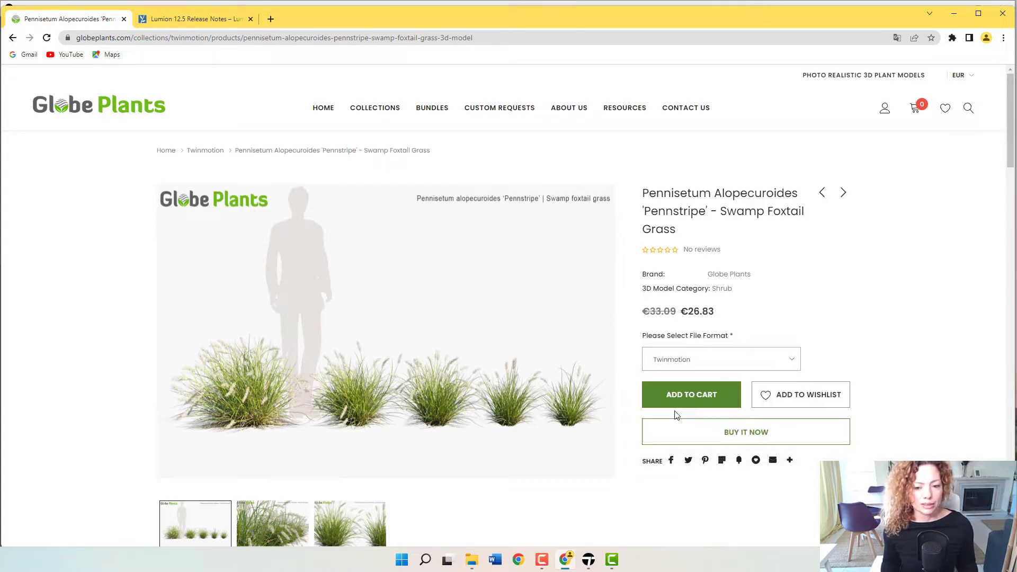
left_click(686, 361)
left_click(695, 437)
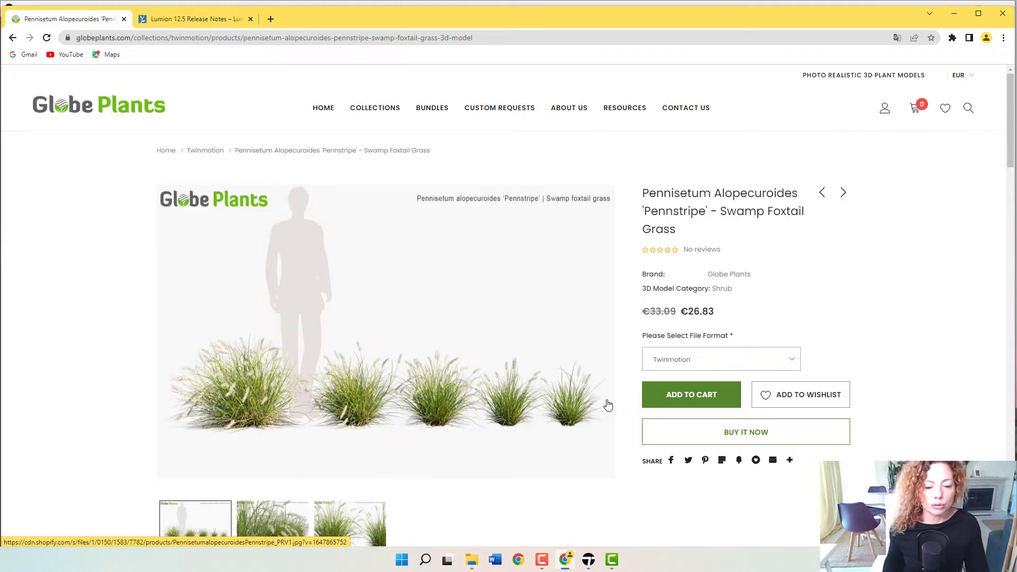
Switch to the open Twinmotion project.
mouse_move(596, 564)
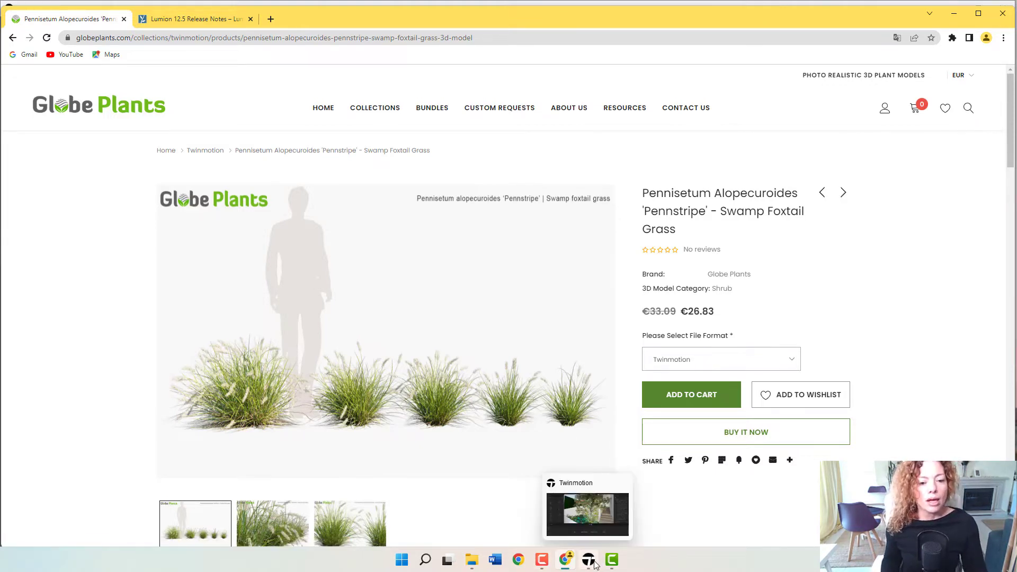
left_click(577, 506)
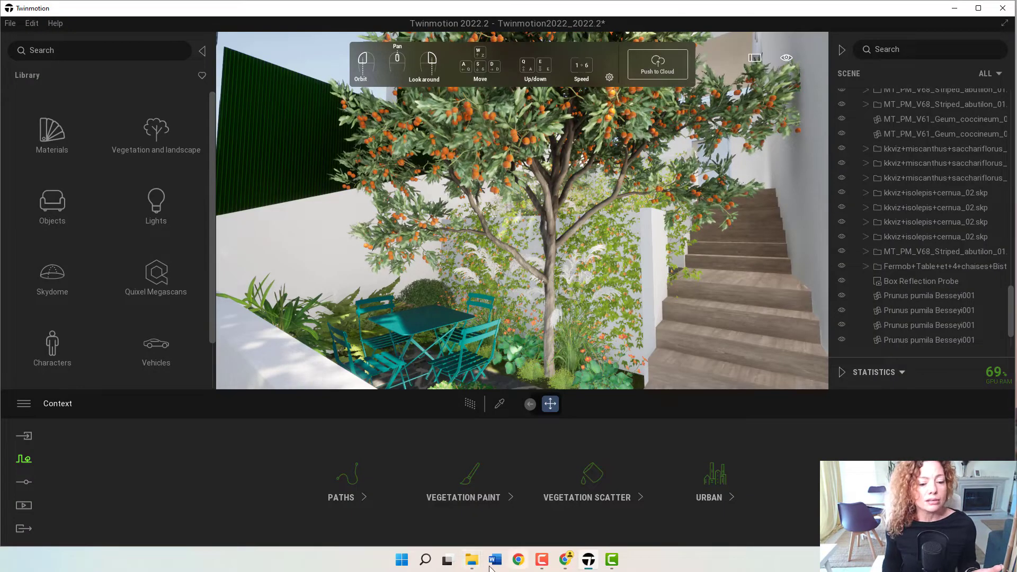
In File Explorer, open the maps folder inside Prunus pumila Besseyi_Sample_TWINMOTION.zip and show its files as large icons.
mouse_move(468, 567)
left_click(437, 526)
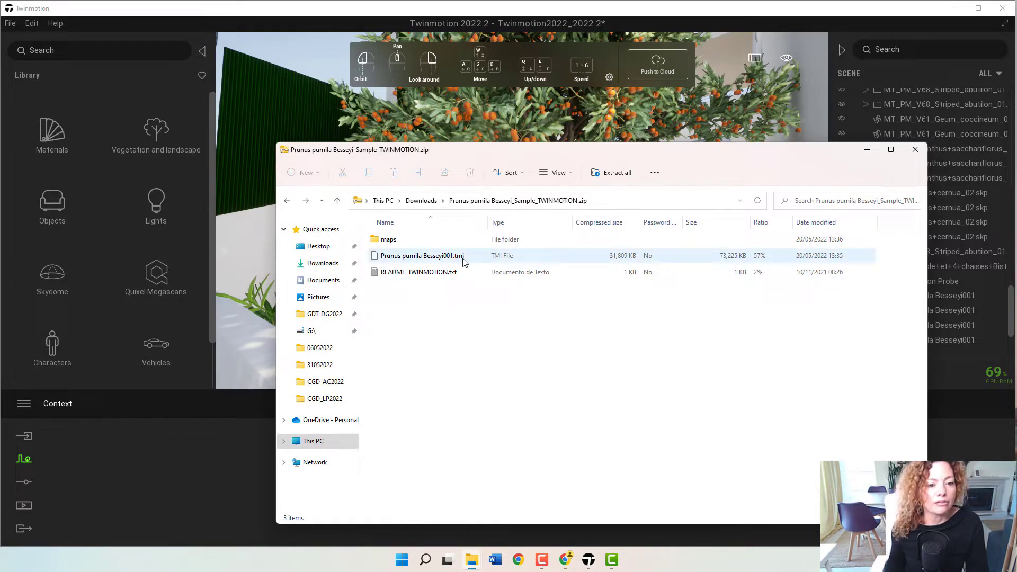
double_click(398, 241)
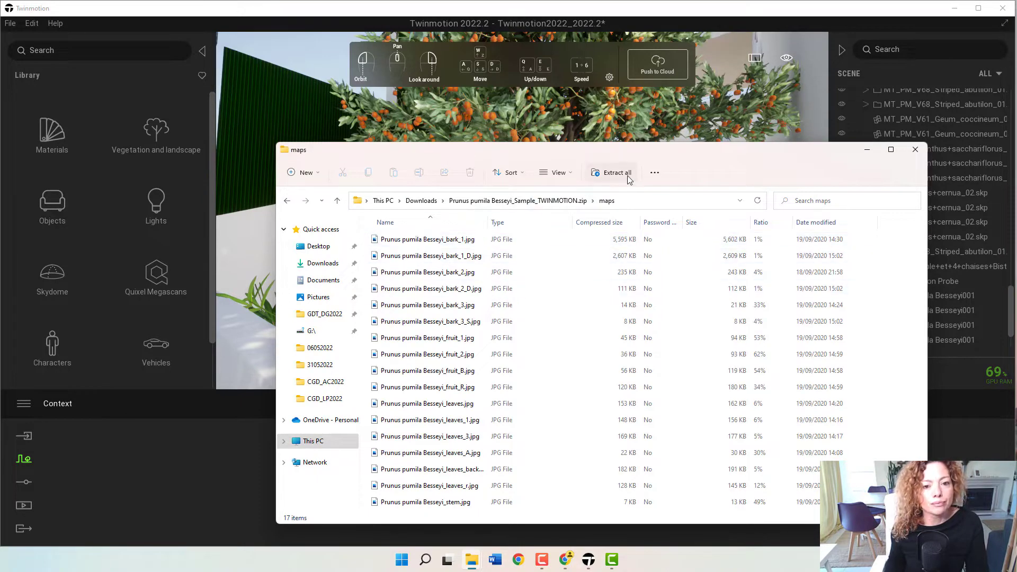
left_click(567, 174)
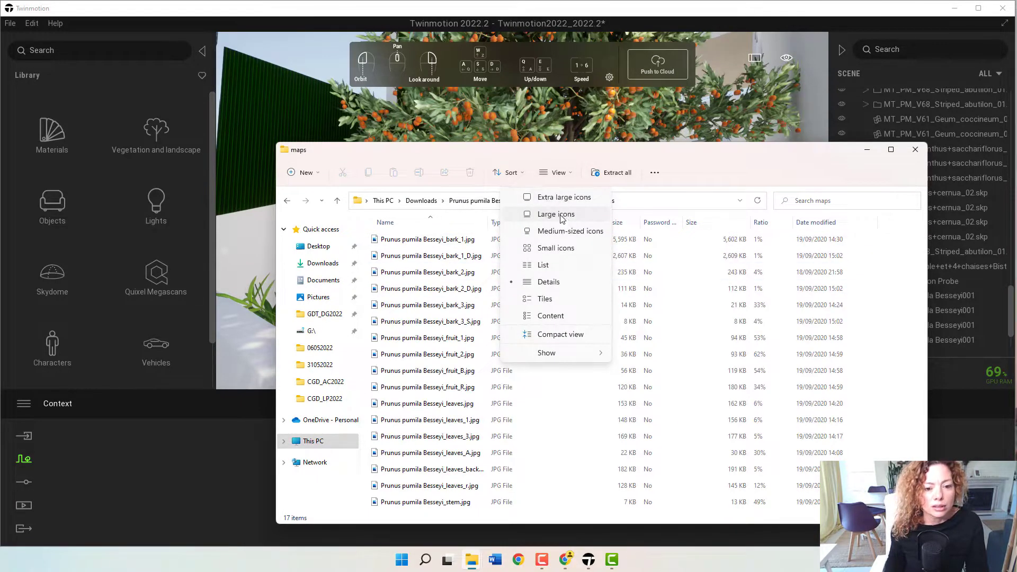
left_click(563, 217)
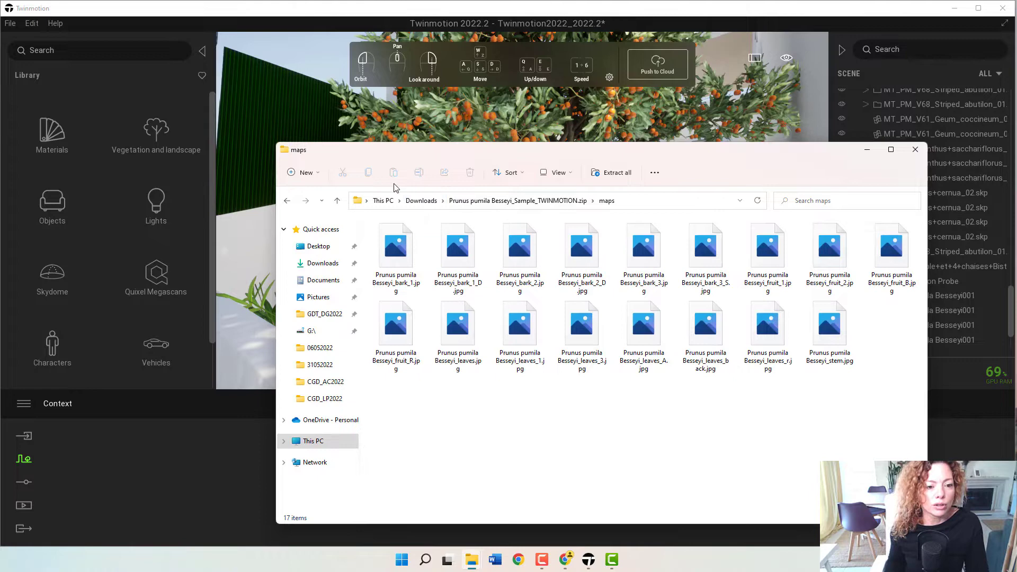
Return to the Prunus pumila Besseyi sample archive and open README_TWINMOTION.txt, moving its window so the full text is readable.
left_click(422, 202)
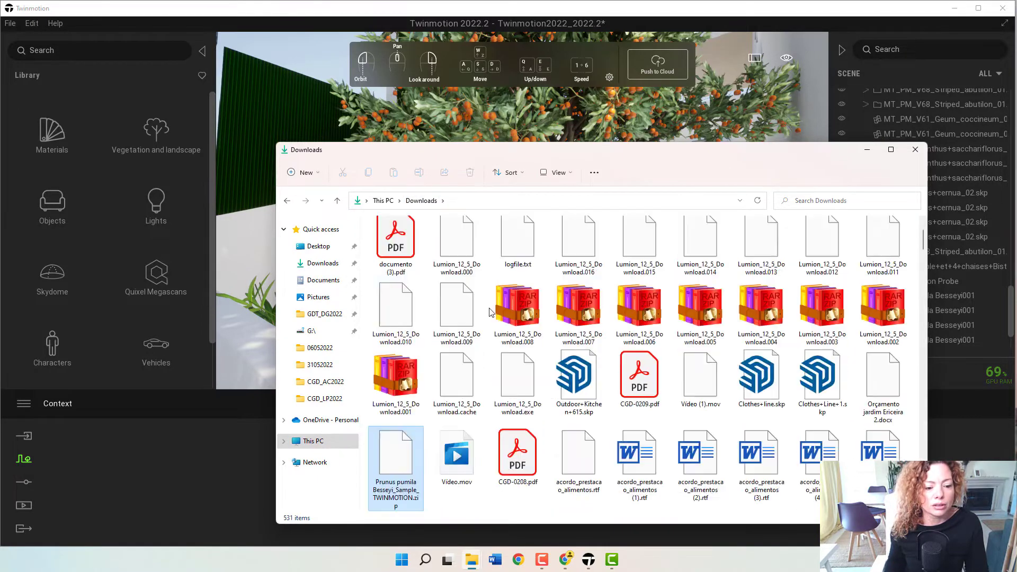
double_click(396, 479)
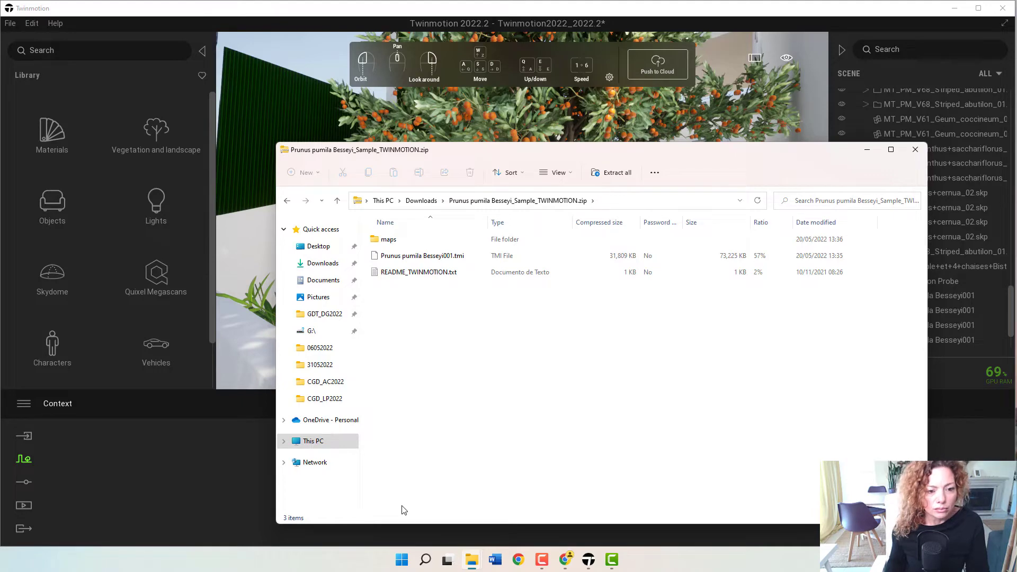
left_click(451, 274)
double_click(451, 274)
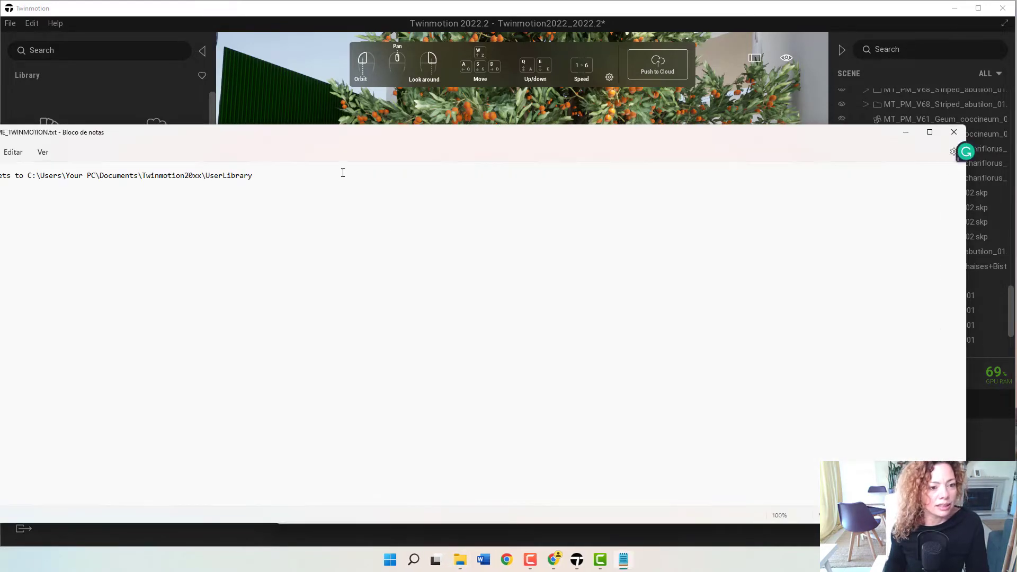
left_click_drag(345, 136, 651, 162)
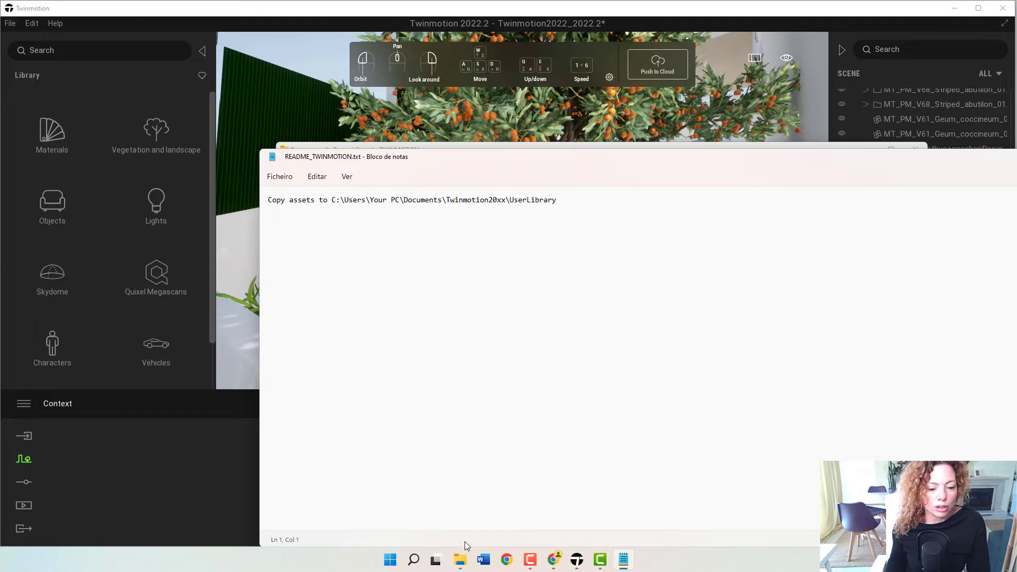
Switch to the other File Explorer window and open the UserLibrary folder by way of Documents\Twinmotion2022.2.
mouse_move(460, 562)
left_click(485, 524)
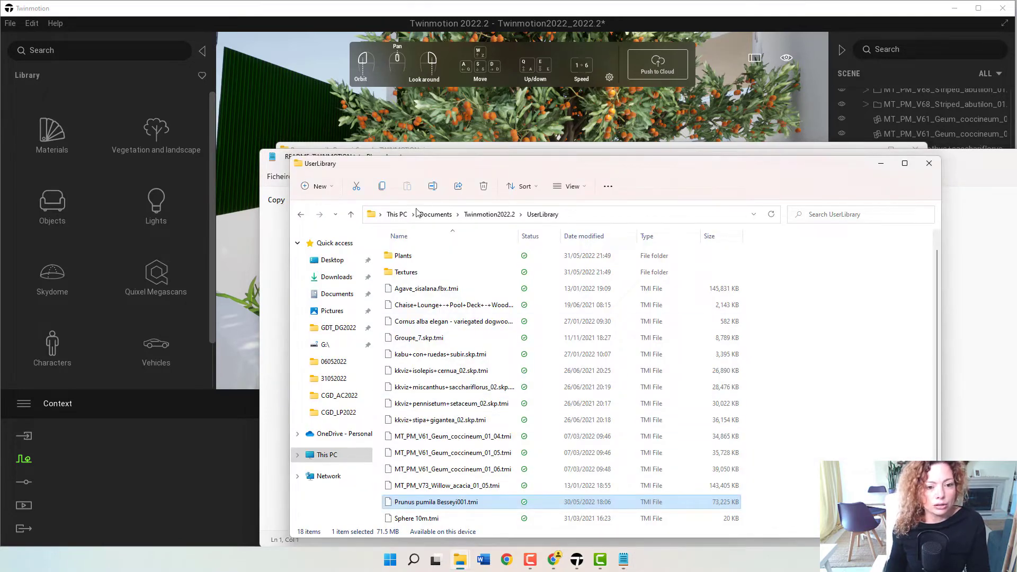
left_click(489, 214)
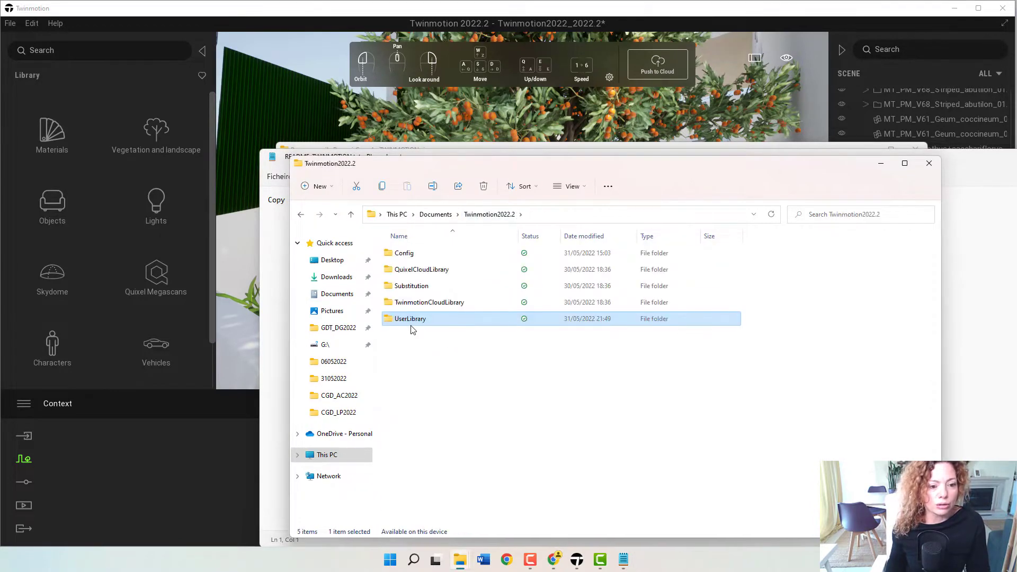
mouse_move(412, 326)
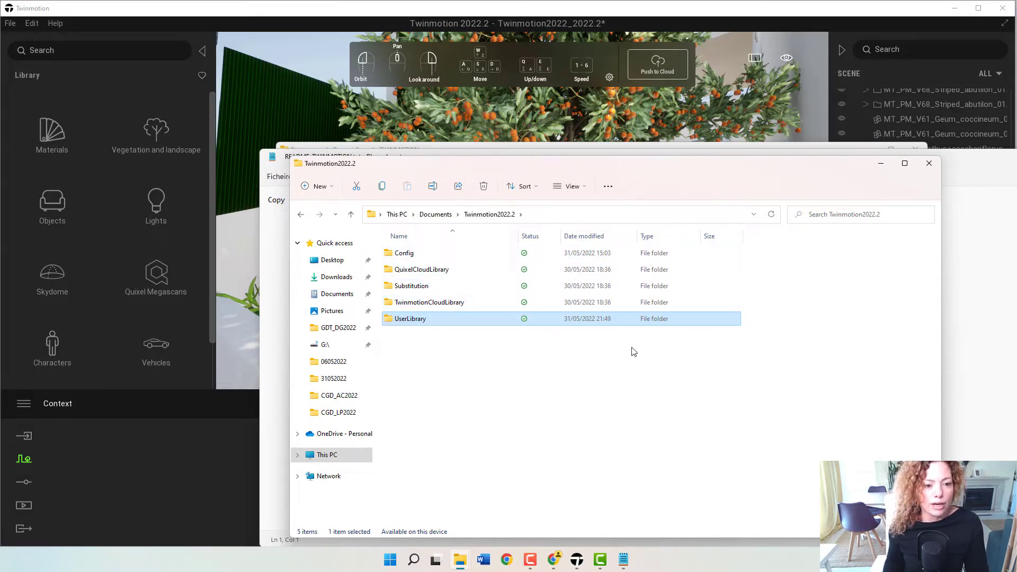
double_click(459, 319)
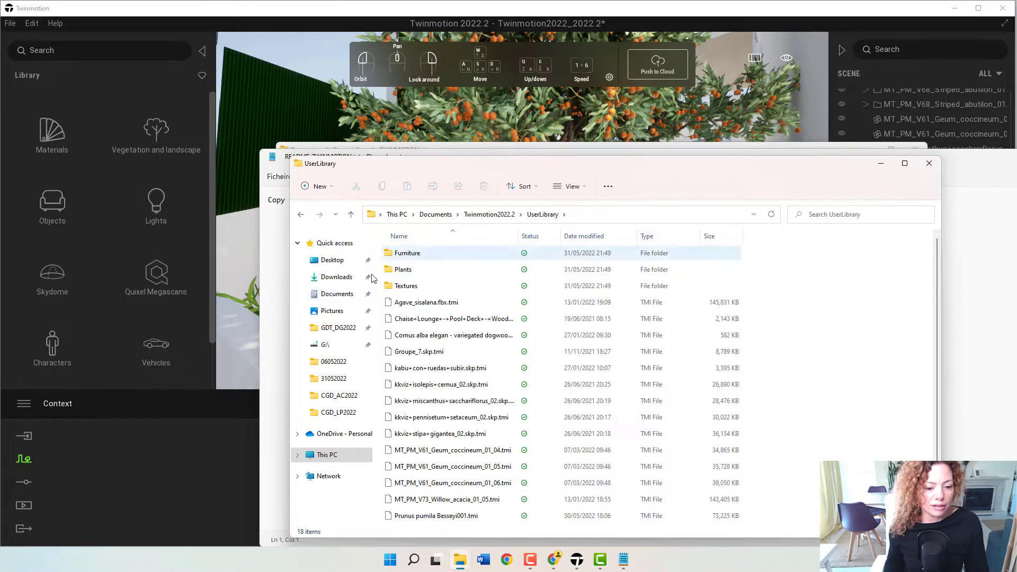
Examine the TMI files in the UserLibrary folder, including Prunus pumila Besseyi001.tmi and Agave_sisalana.fbx.tmi.
scroll(489, 455, "down", 1)
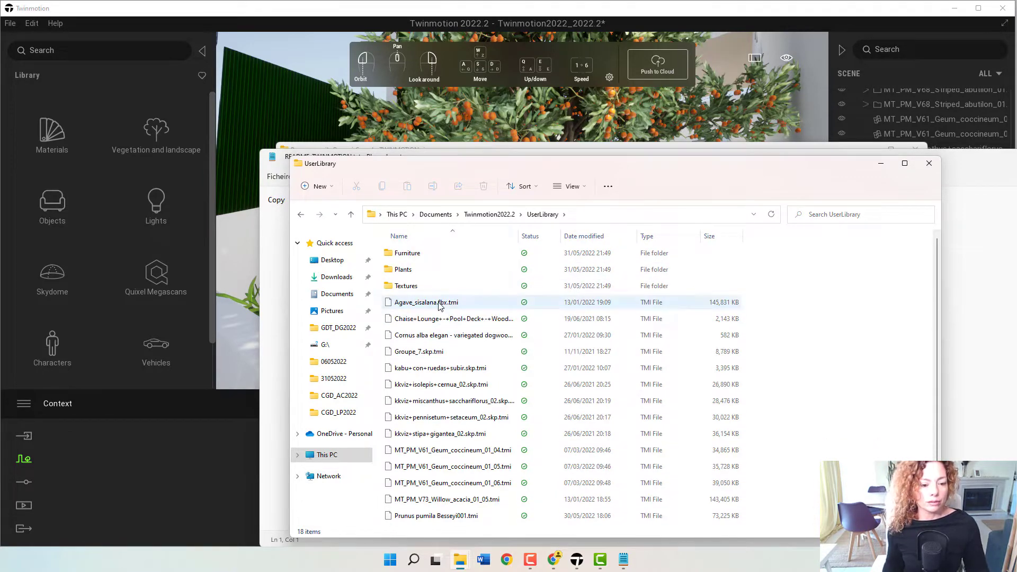
scroll(467, 329, "down", 1)
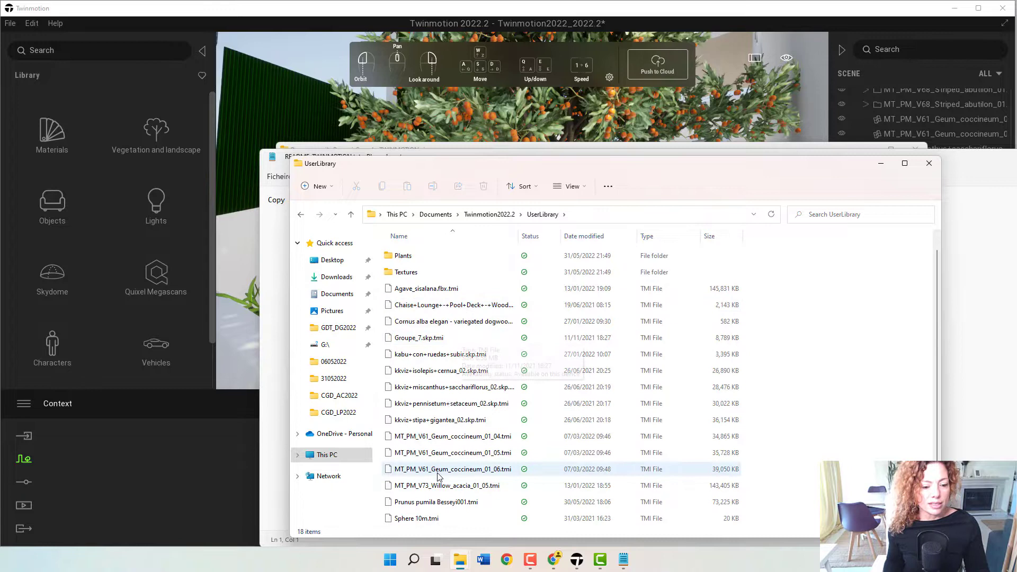
left_click(409, 508)
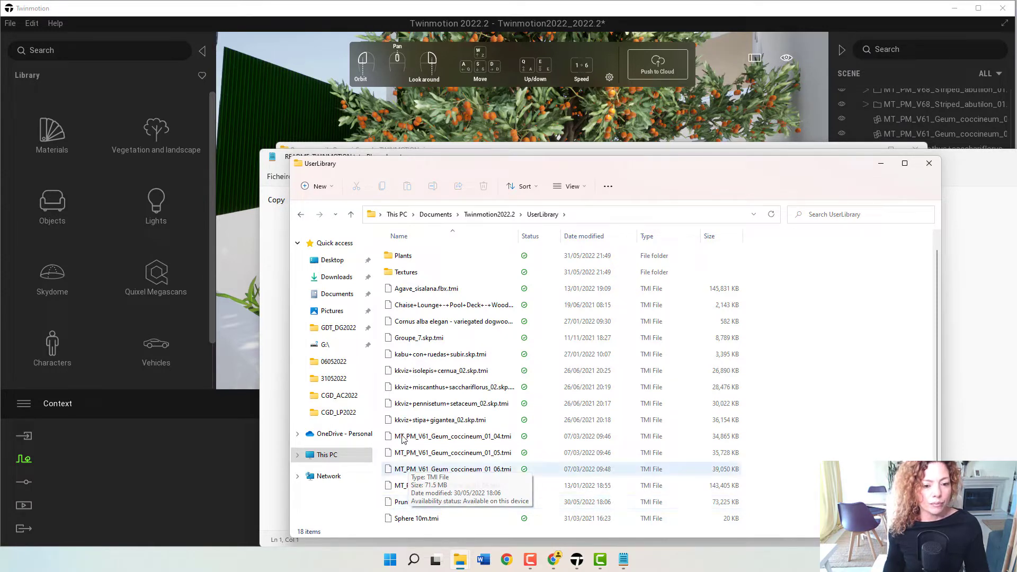
left_click(444, 293)
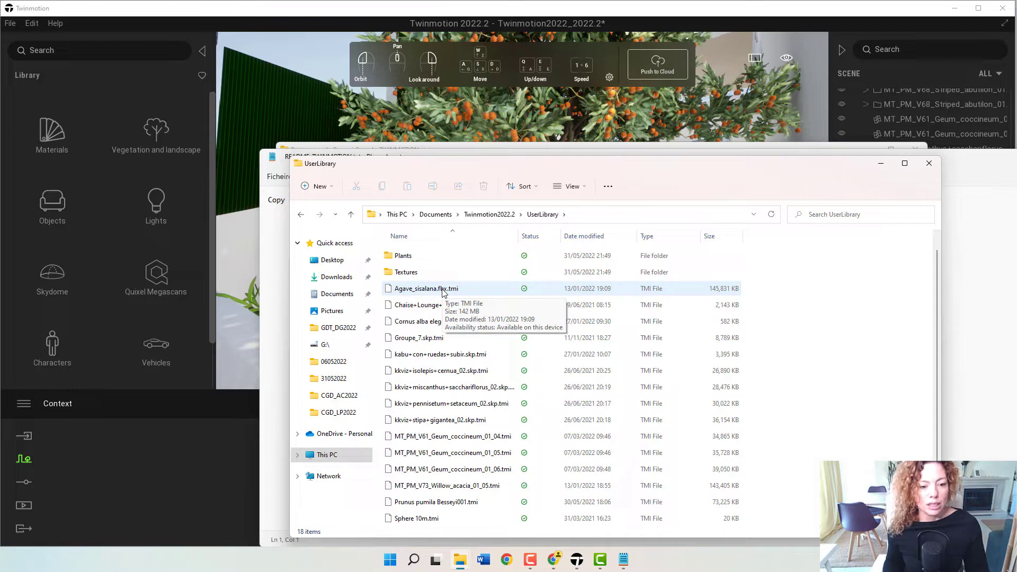
Close the UserLibrary folder, the README_TWINMOTION.txt window and the Prunus pumila Besseyi archive to return to Twinmotion.
left_click(424, 500)
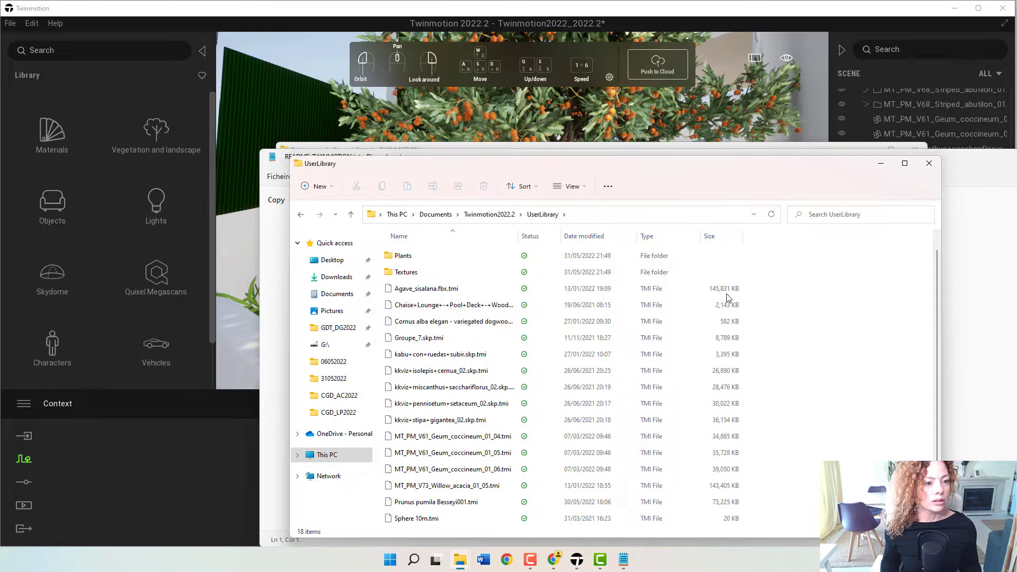
left_click(929, 164)
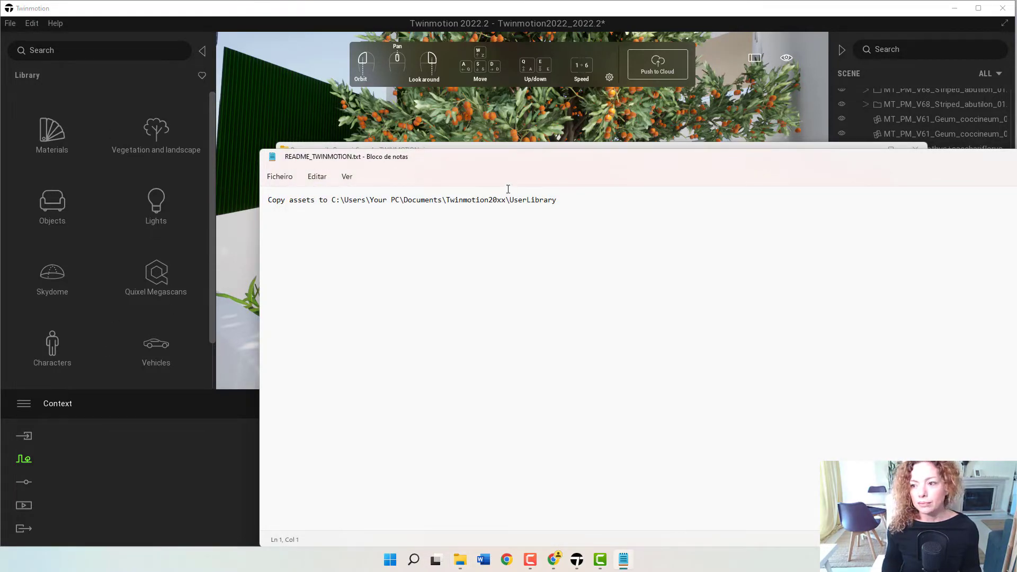
left_click_drag(844, 170, 557, 172)
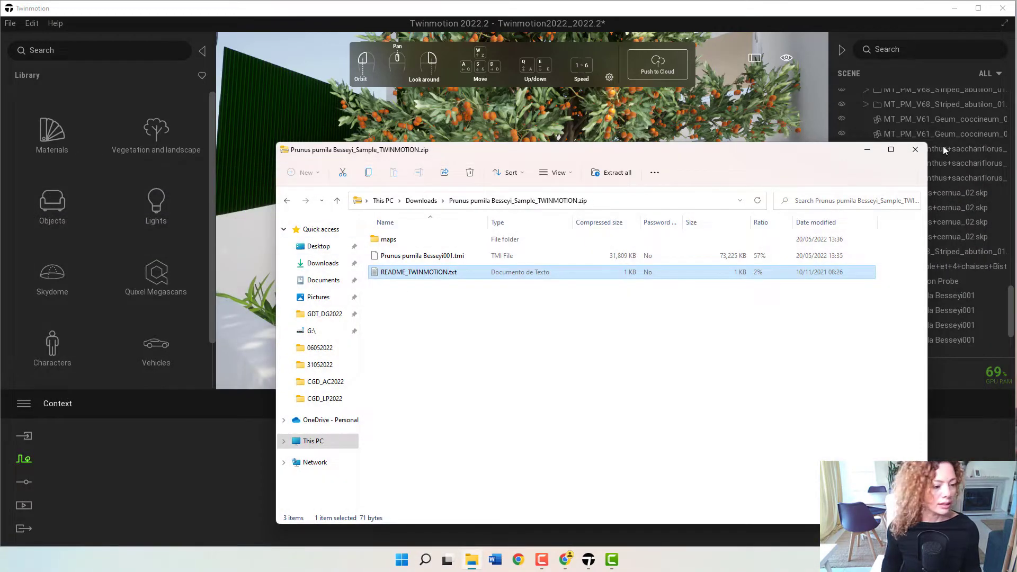
left_click(916, 149)
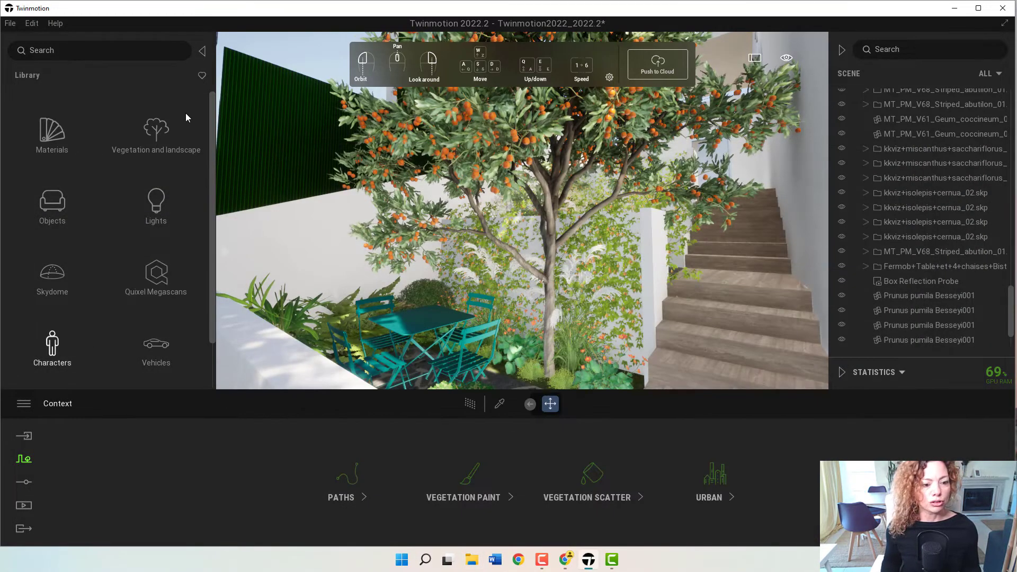
Open the User library in the Twinmotion library and find the Prunus pumila Besseyi001 asset.
scroll(106, 291, "down", 2)
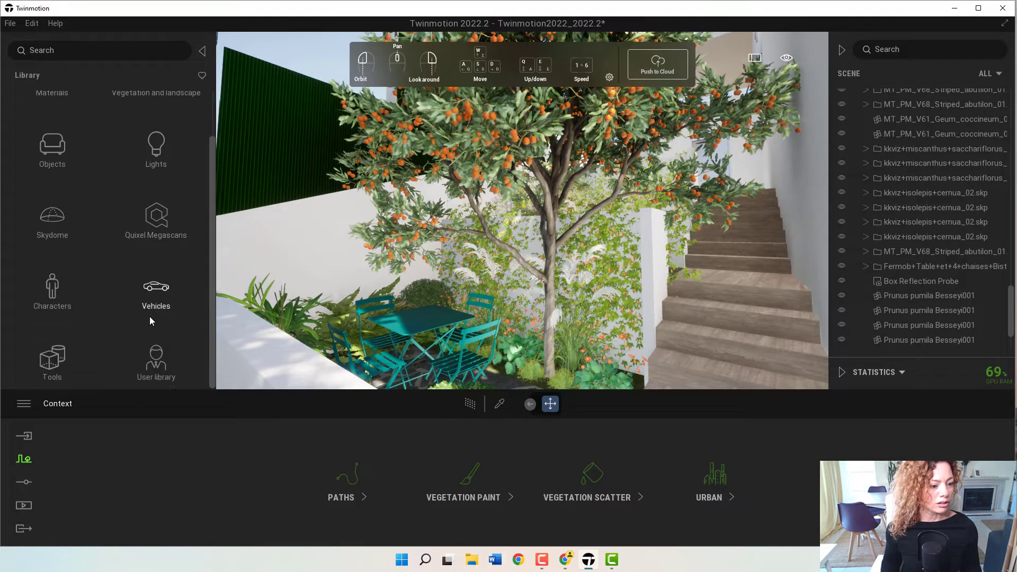
left_click(156, 360)
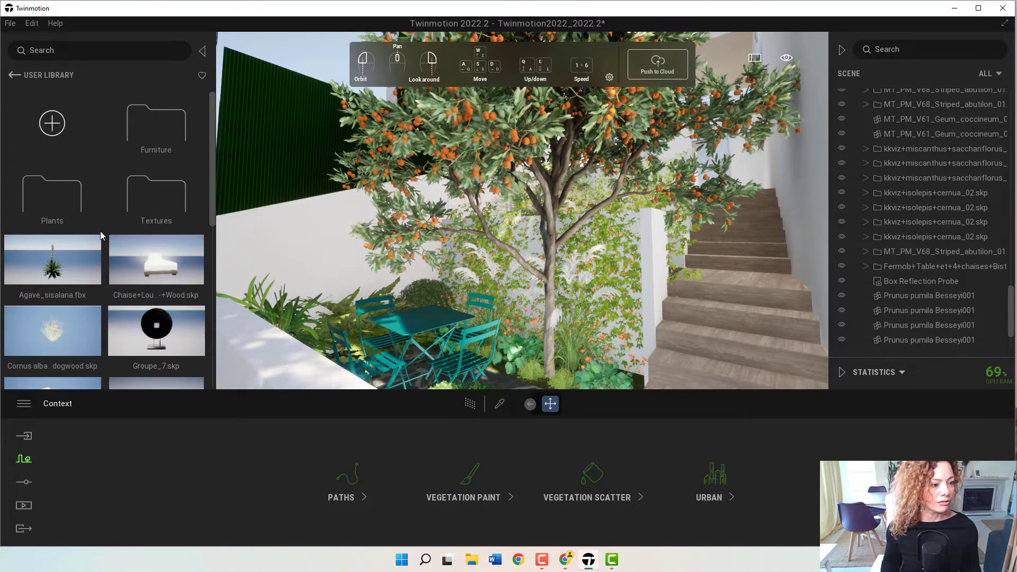
left_click_drag(46, 286, 51, 197)
left_click_drag(126, 257, 66, 203)
scroll(140, 277, "down", 1)
scroll(139, 279, "down", 8)
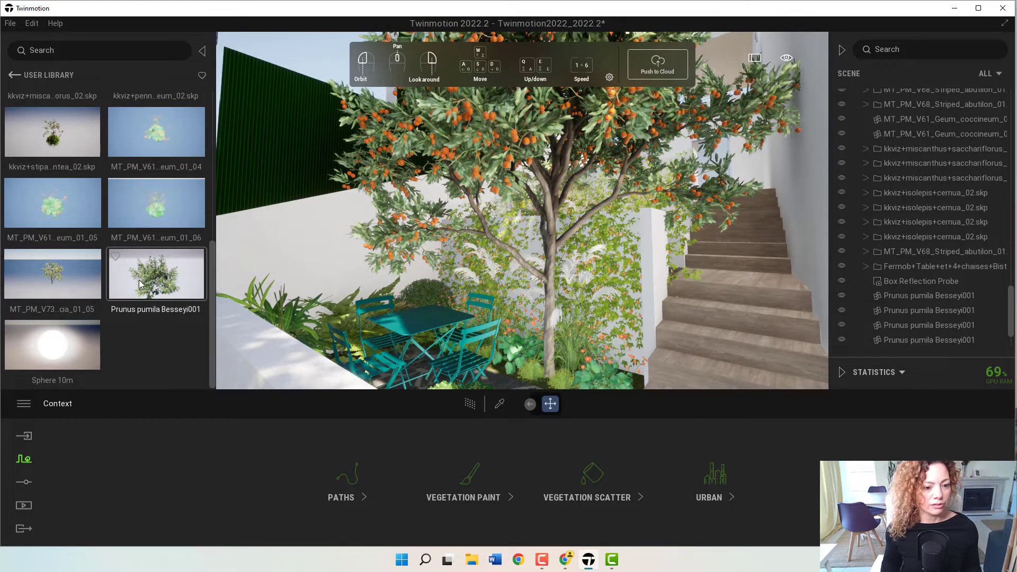
Place a Prunus pumila Besseyi001 from the User library on the stone paving of the patio.
left_click_drag(140, 286, 512, 354)
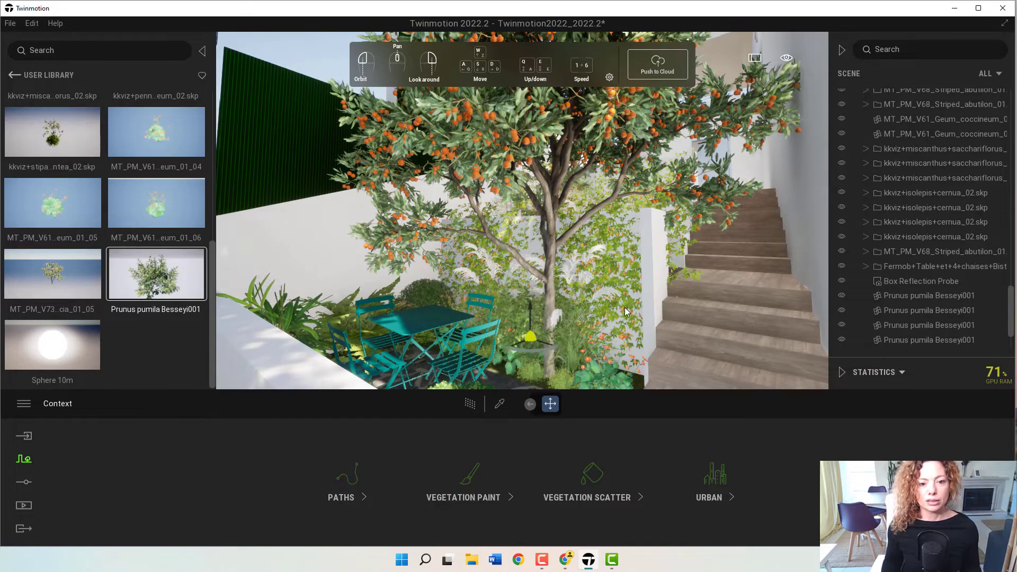
mouse_move(574, 291)
right_mouse_down()
mouse_move(557, 293)
mouse_move(574, 294)
right_mouse_up()
left_click_drag(575, 297, 613, 242)
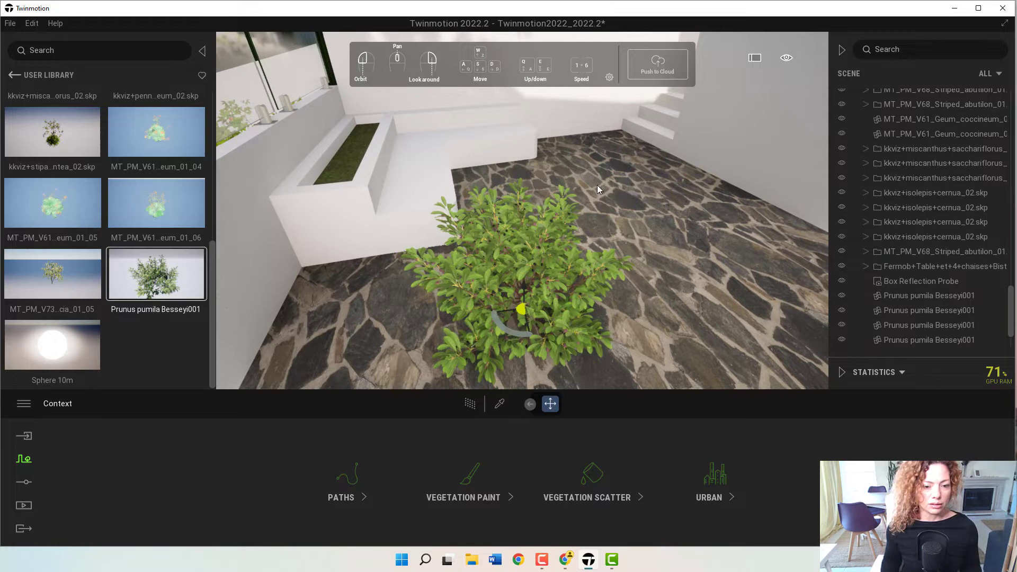
left_click(507, 285)
left_click(507, 281)
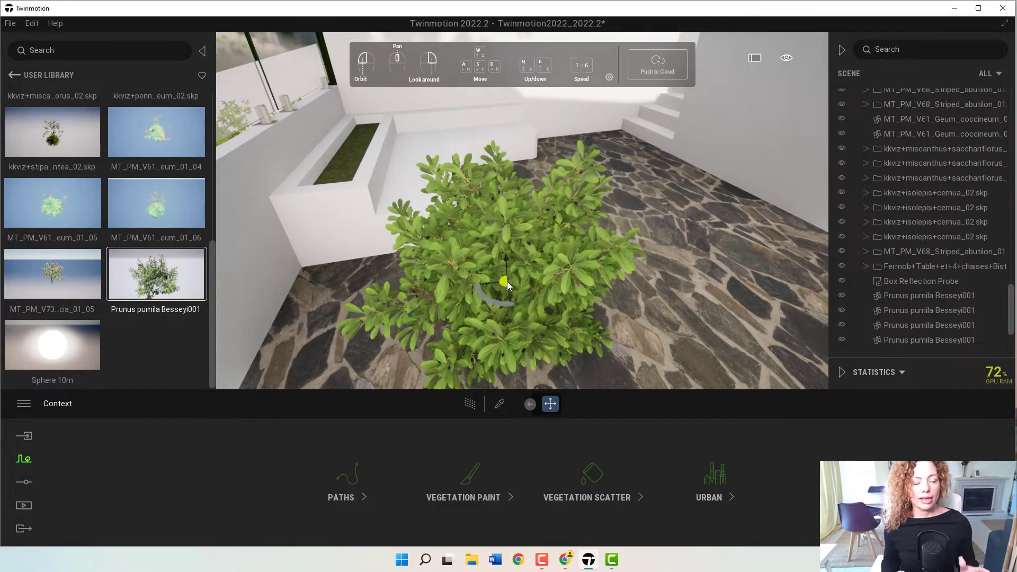
left_click_drag(507, 281, 704, 239)
key("ctrl+z")
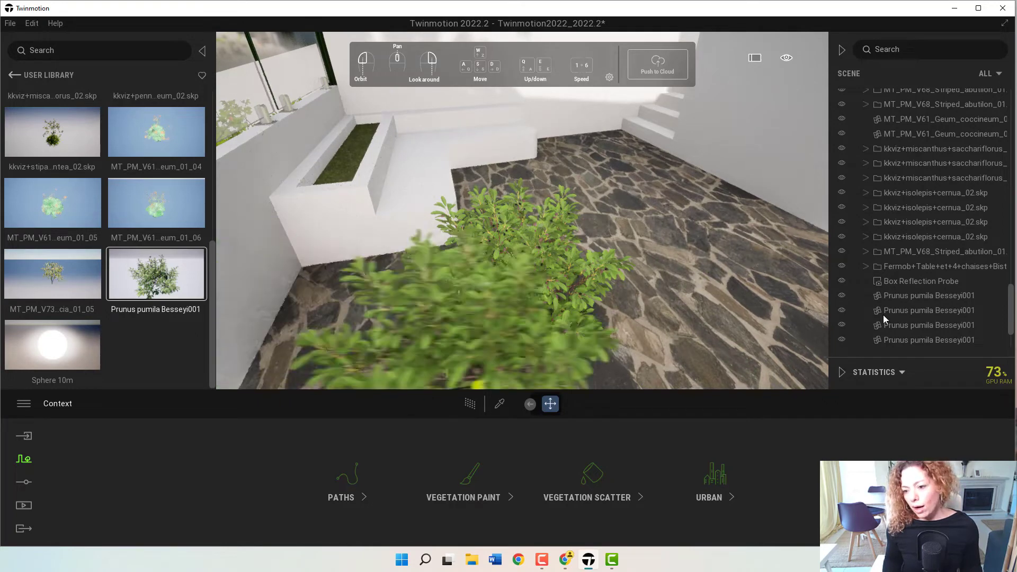
Select the last Prunus pumila Besseyi001 in the scene list and examine its leaves and fruit up close and from a distance.
scroll(914, 312, "down", 3)
left_click(917, 339)
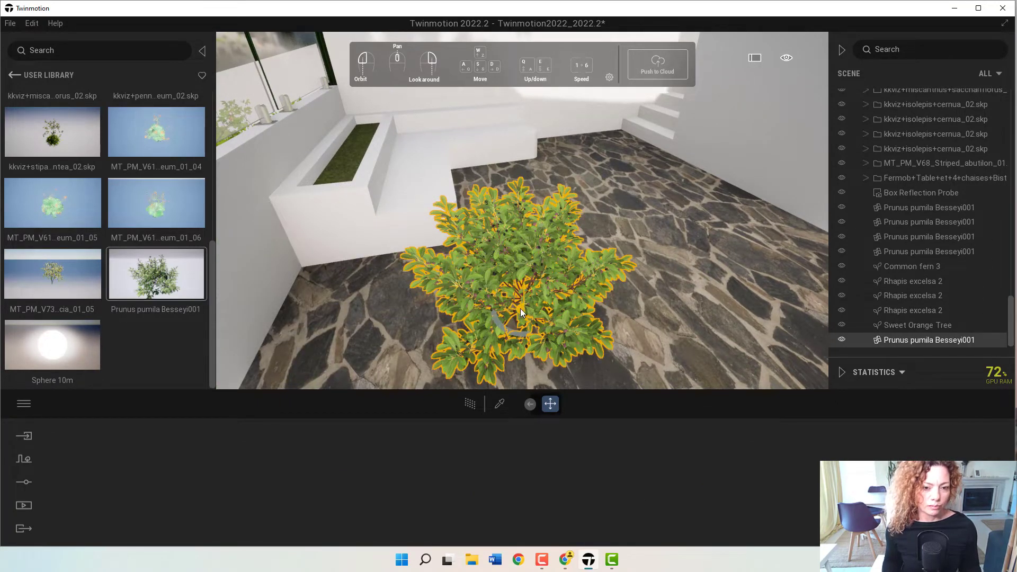
left_click_drag(522, 308, 539, 264)
scroll(572, 239, "up", 5)
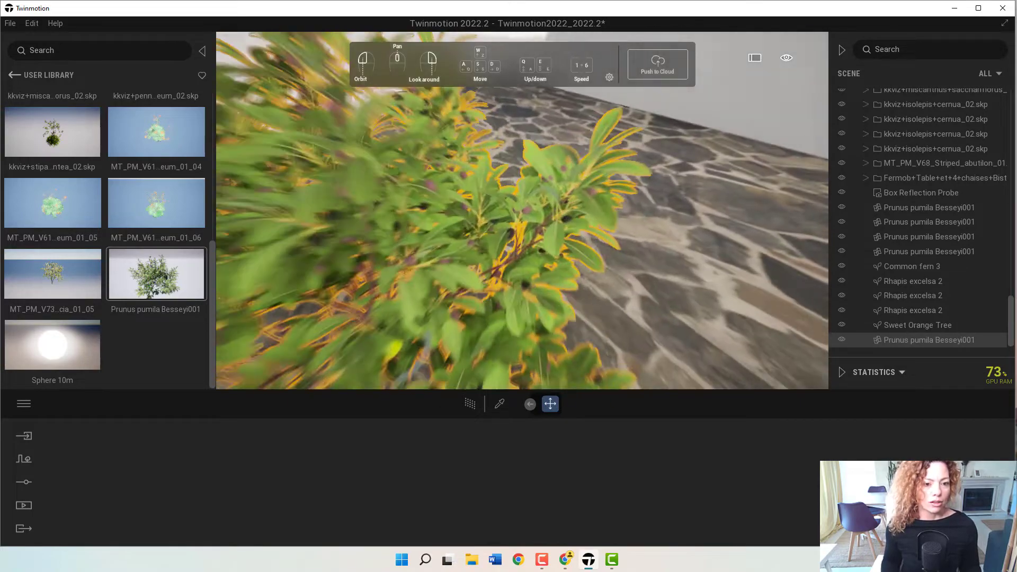
scroll(506, 198, "up", 3)
scroll(506, 212, "down", 5)
scroll(507, 244, "up", 5)
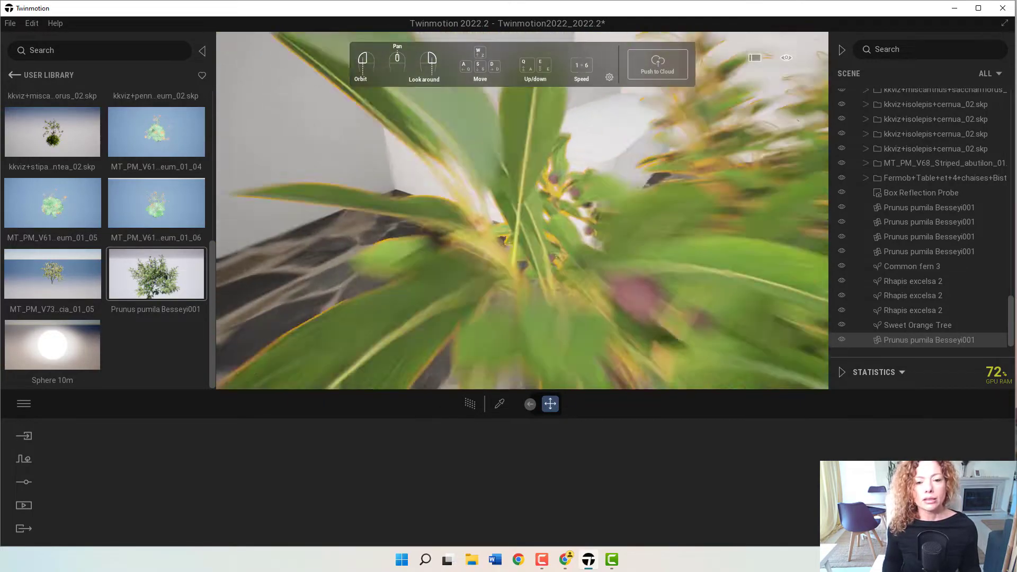
scroll(507, 243, "down", 5)
scroll(522, 238, "up", 3)
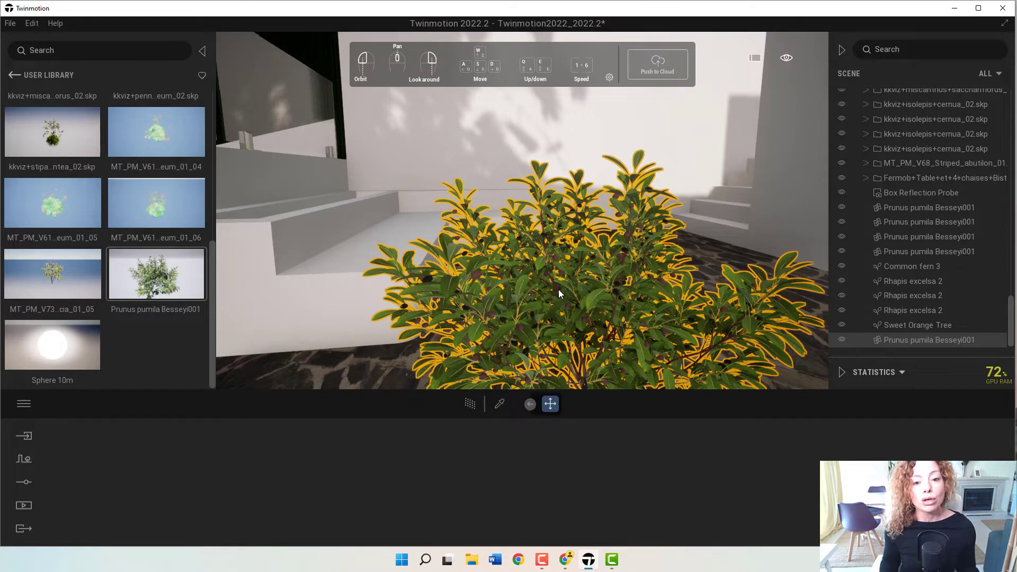
right_click_drag(621, 265, 522, 228)
key("s")
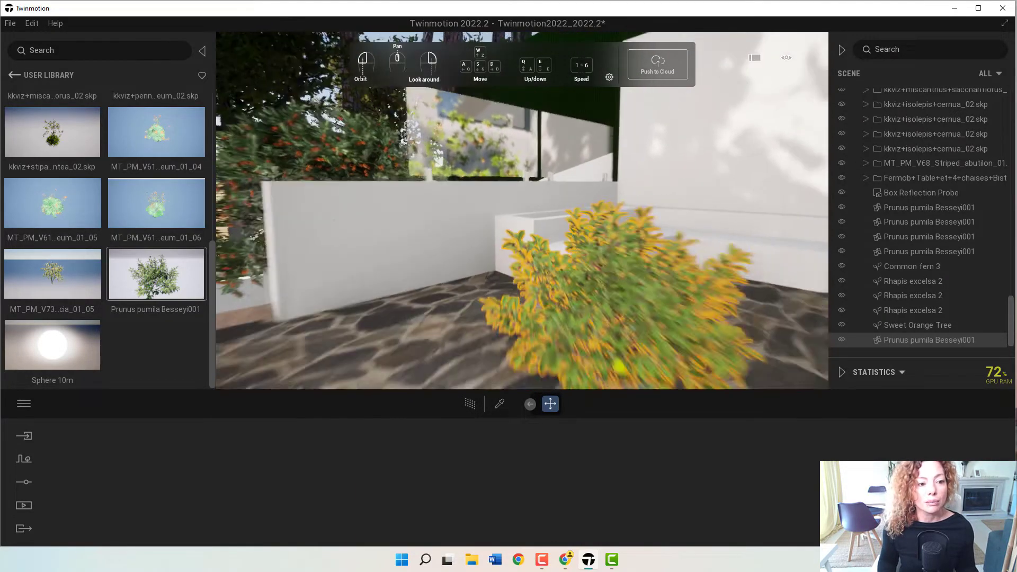
right_click_drag(614, 265, 582, 265)
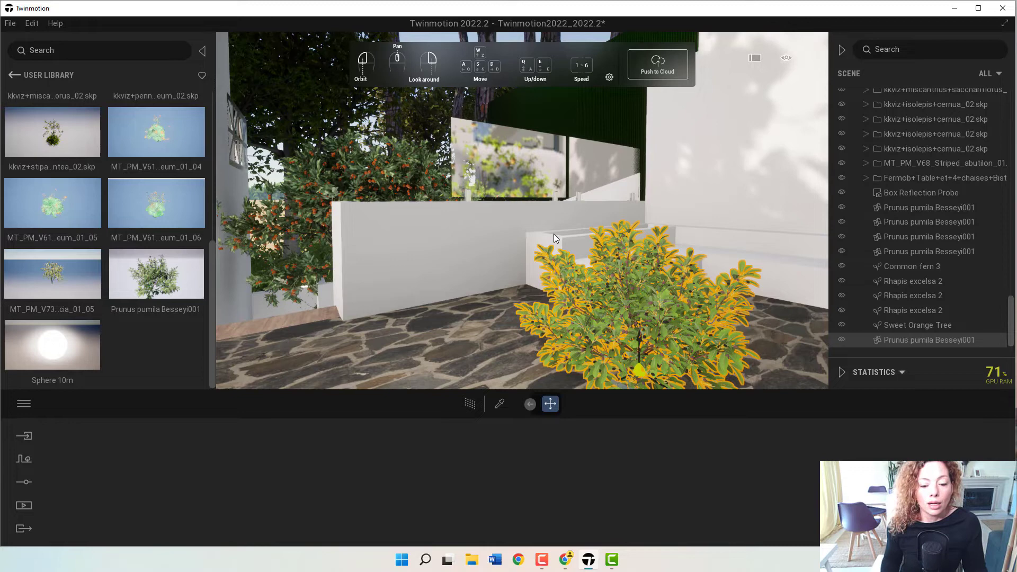
Switch to the Globe Plants page in Chrome and compare the Pennisetum prices for the FBX, Mesh (3Ds Max) and GrowFX file formats.
left_click(566, 561)
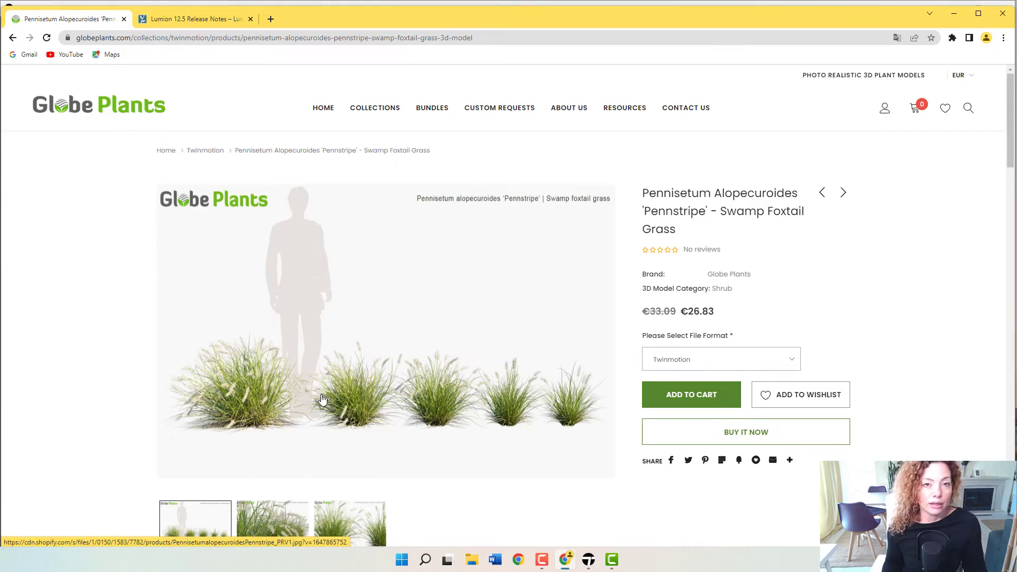
left_click(669, 359)
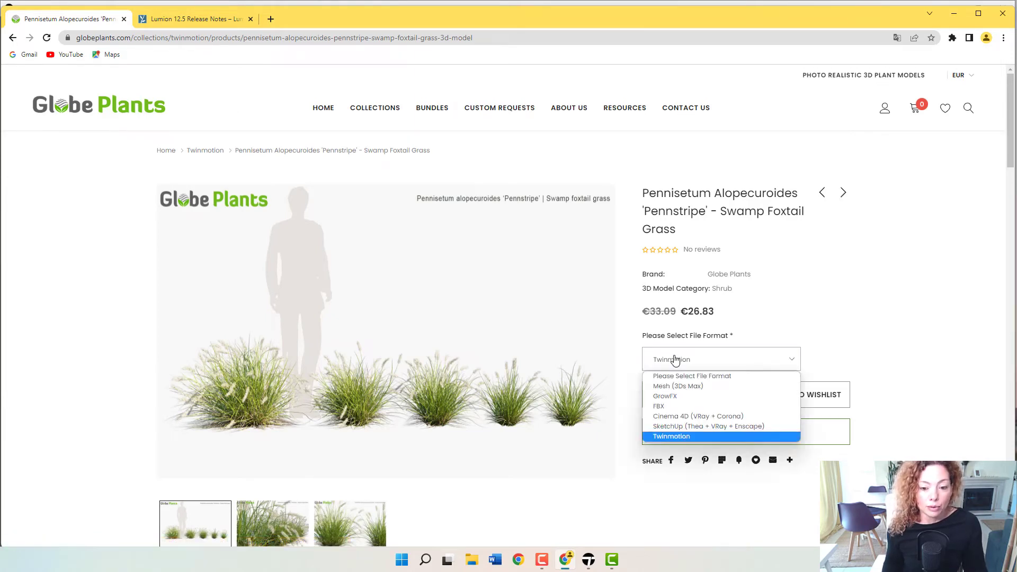
left_click(691, 408)
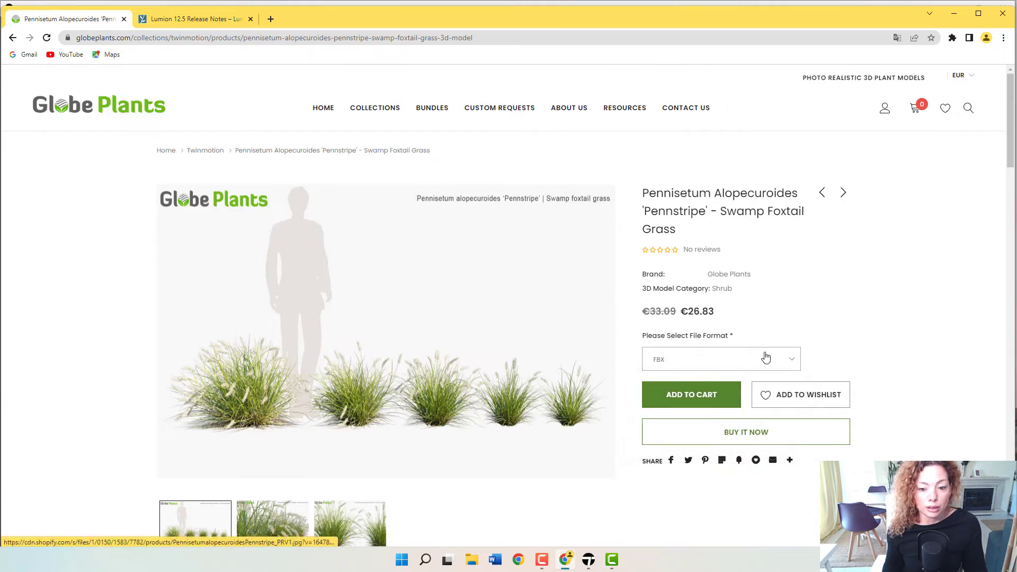
left_click(738, 365)
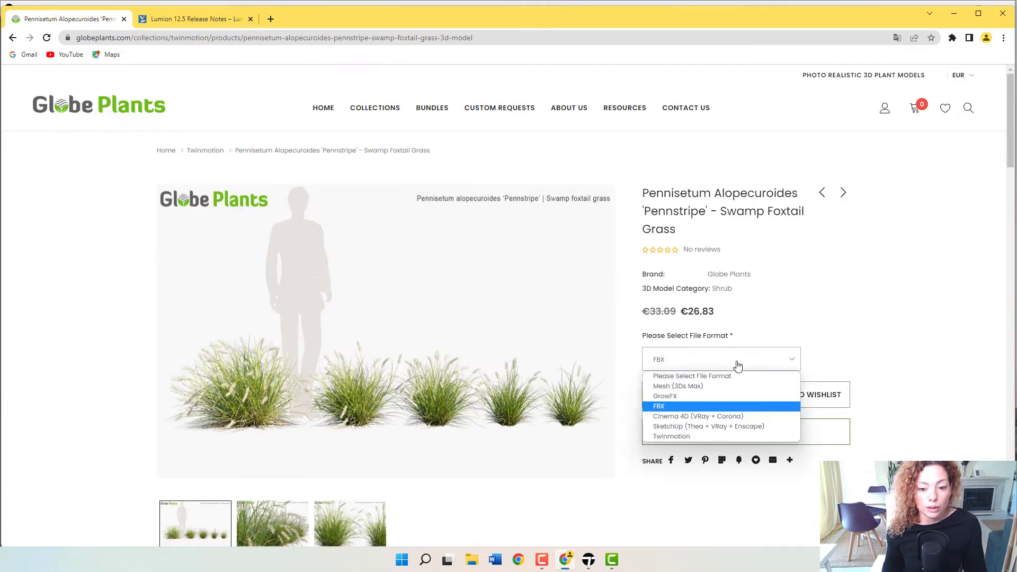
left_click(667, 386)
left_click(679, 366)
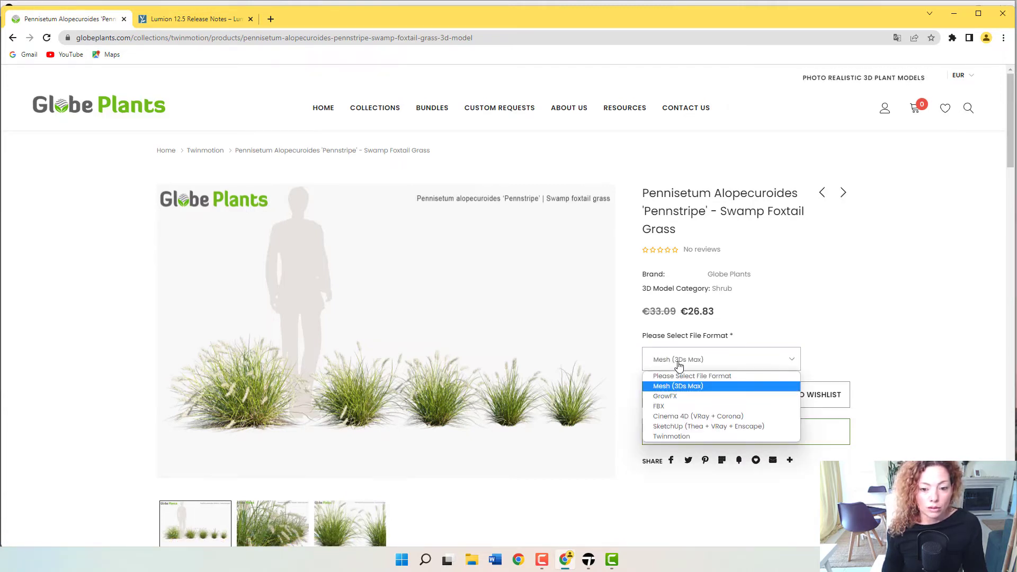
left_click(682, 397)
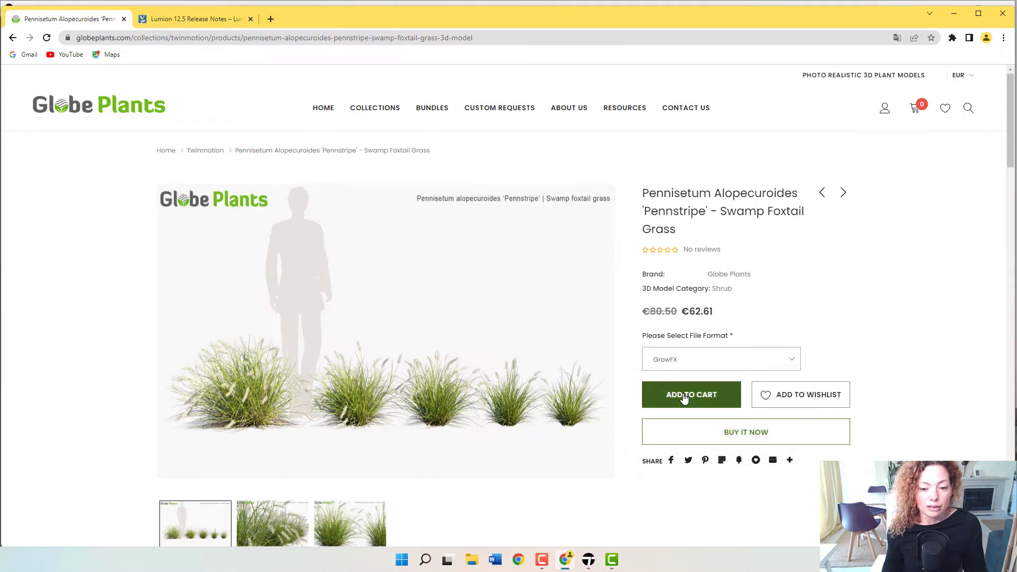
left_click(671, 363)
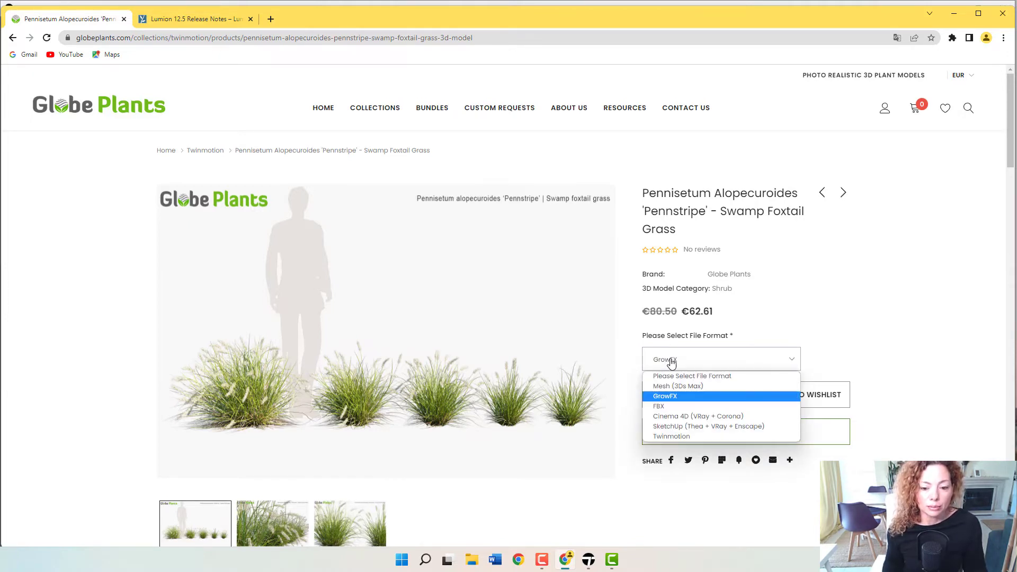
left_click(719, 407)
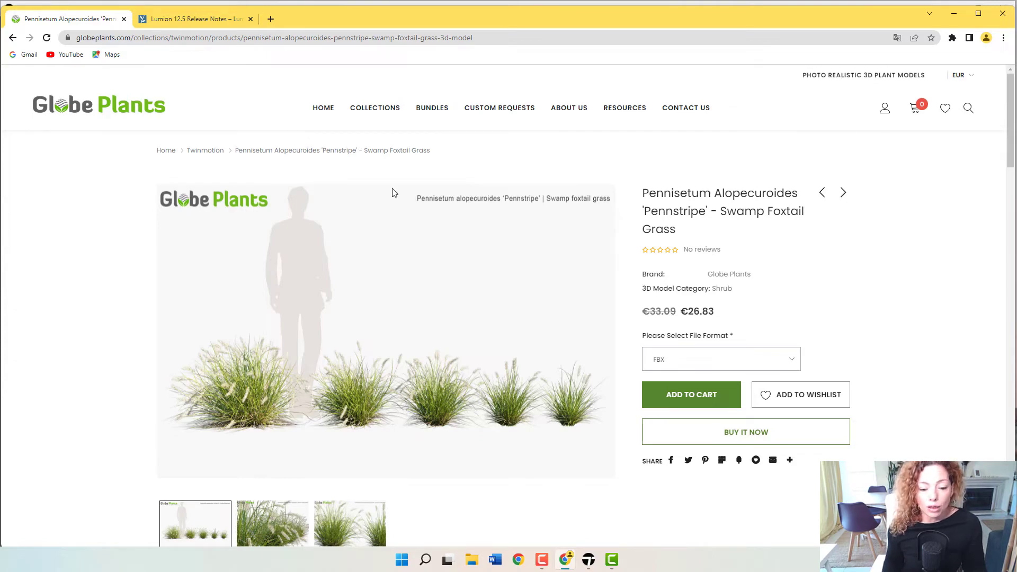
Switch back to Twinmotion, view the selected Prunus shrub up close and open the Weather settings.
left_click(588, 560)
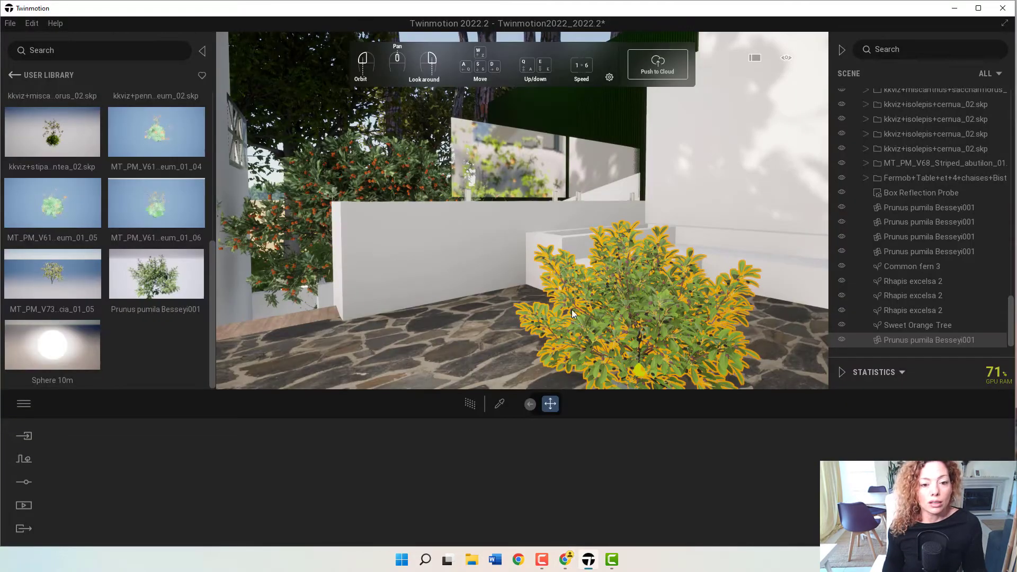
right_click_drag(572, 314, 713, 354)
key("w")
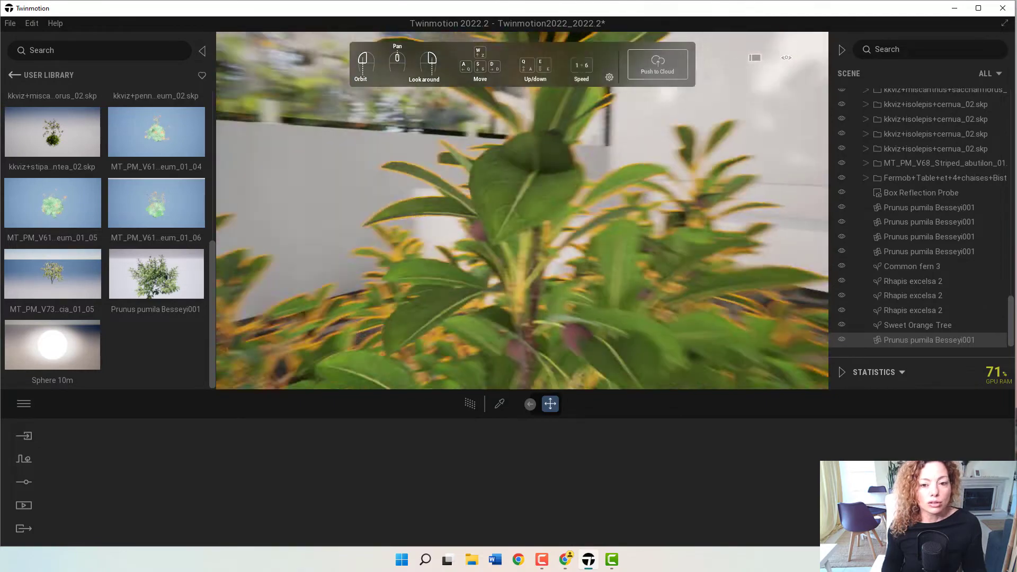
right_click_drag(522, 210, 402, 195)
key("s")
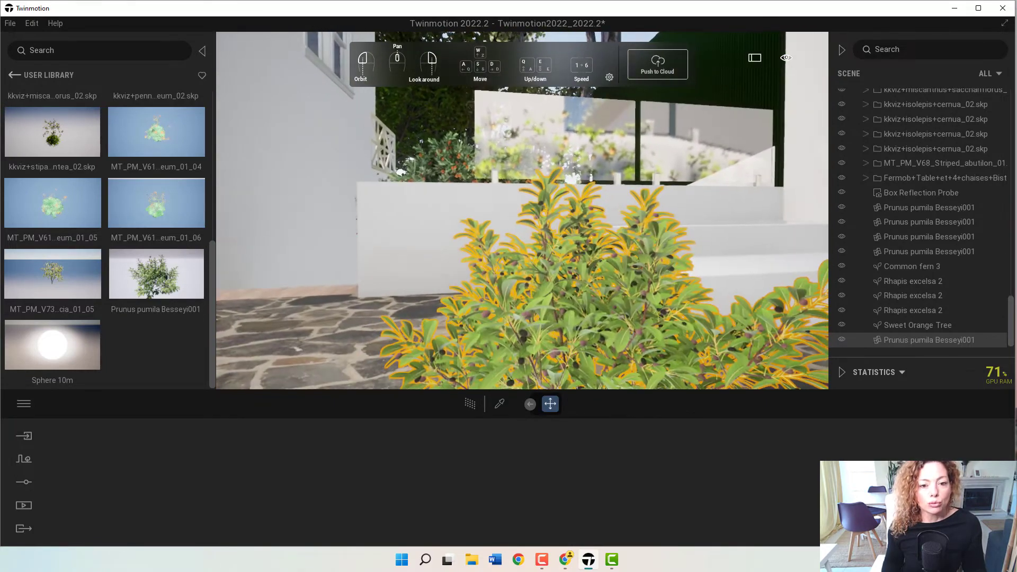
right_click_drag(522, 211, 480, 210)
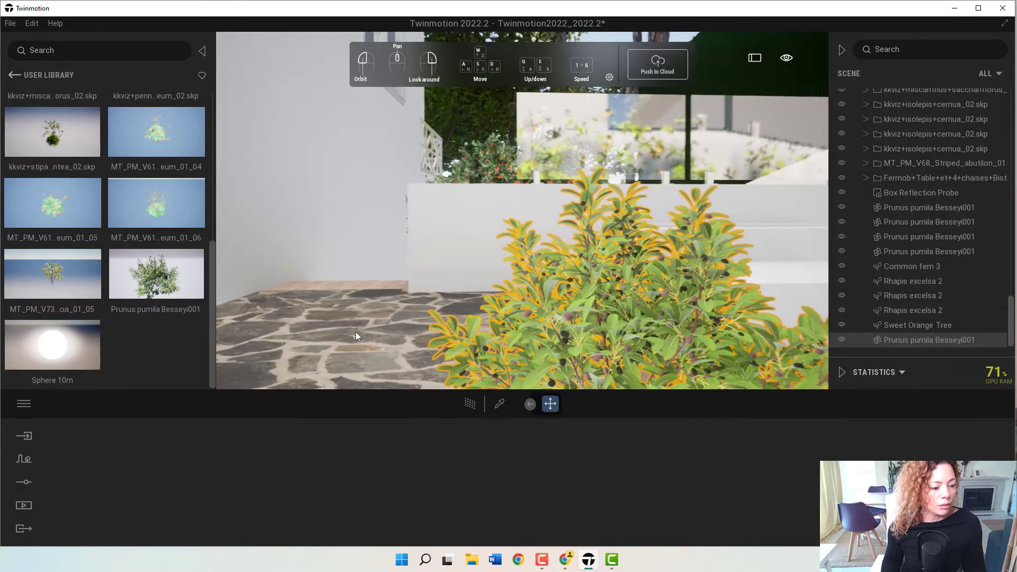
left_click(23, 484)
left_click(635, 478)
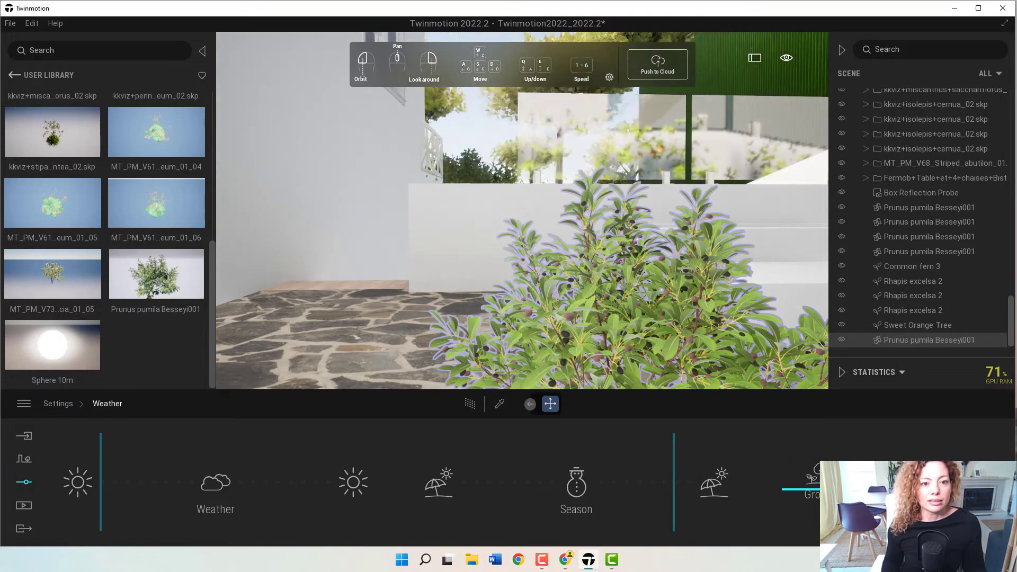
Examine the planting around the green table and chairs, comparing the Prunus shrubs with the neighbouring ferns.
key("s")
right_click_drag(606, 281, 434, 270)
key("w")
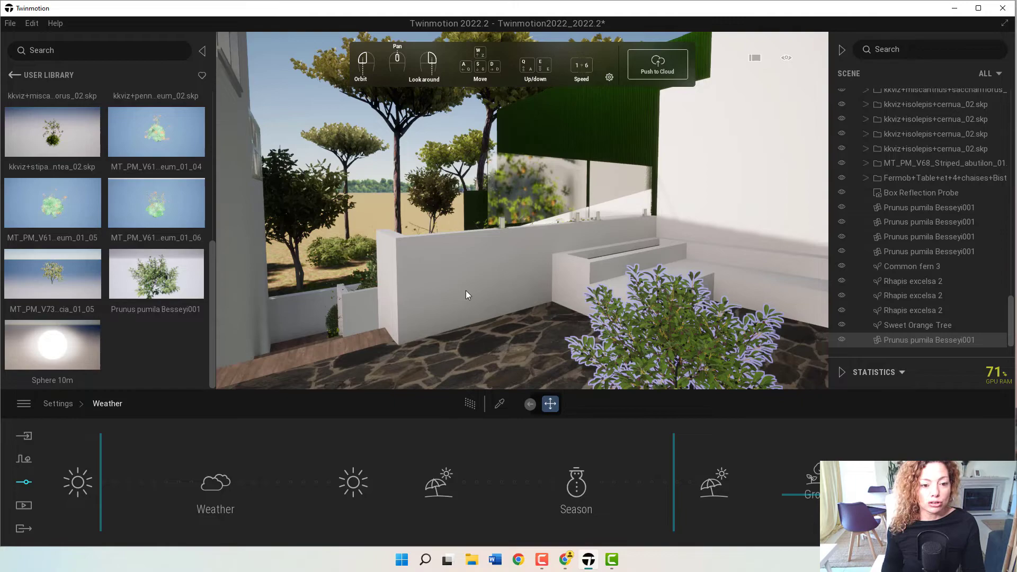
right_click_drag(465, 291, 525, 379)
key("w")
left_click_drag(587, 306, 586, 306)
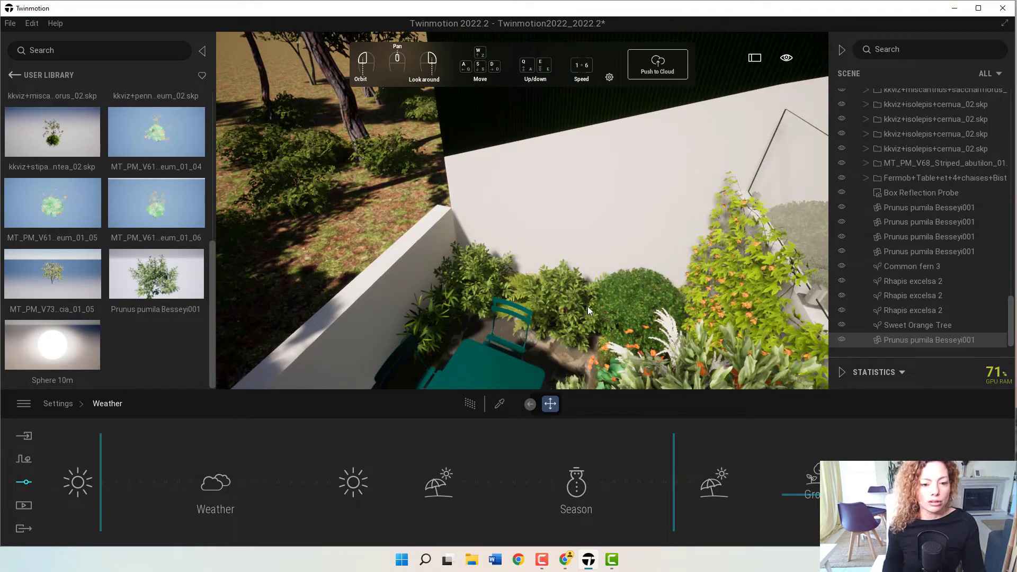
left_click_drag(506, 158, 413, 174)
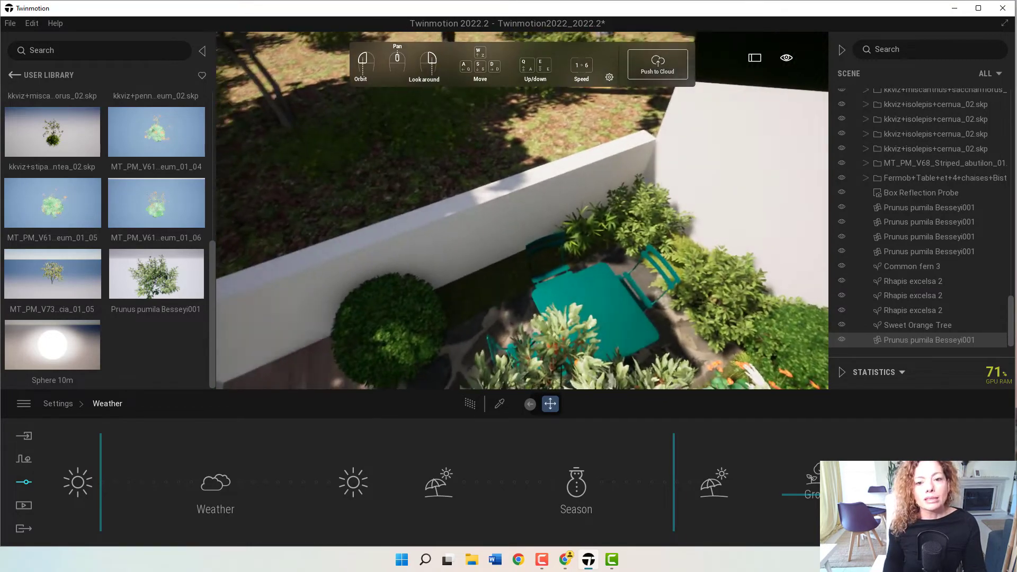
key("w")
right_click_drag(413, 175, 472, 135)
key("w")
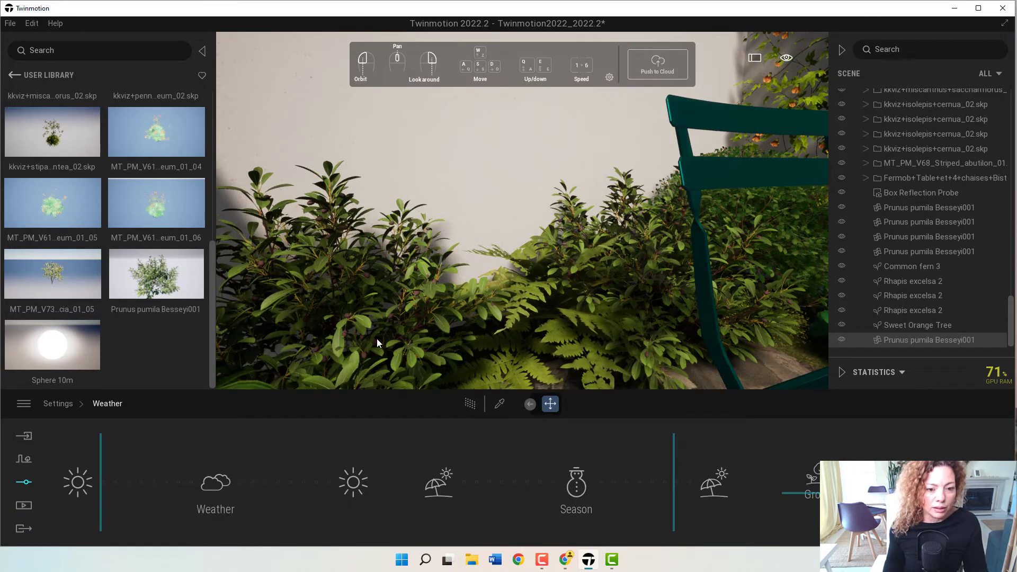
right_click_drag(502, 293, 550, 339)
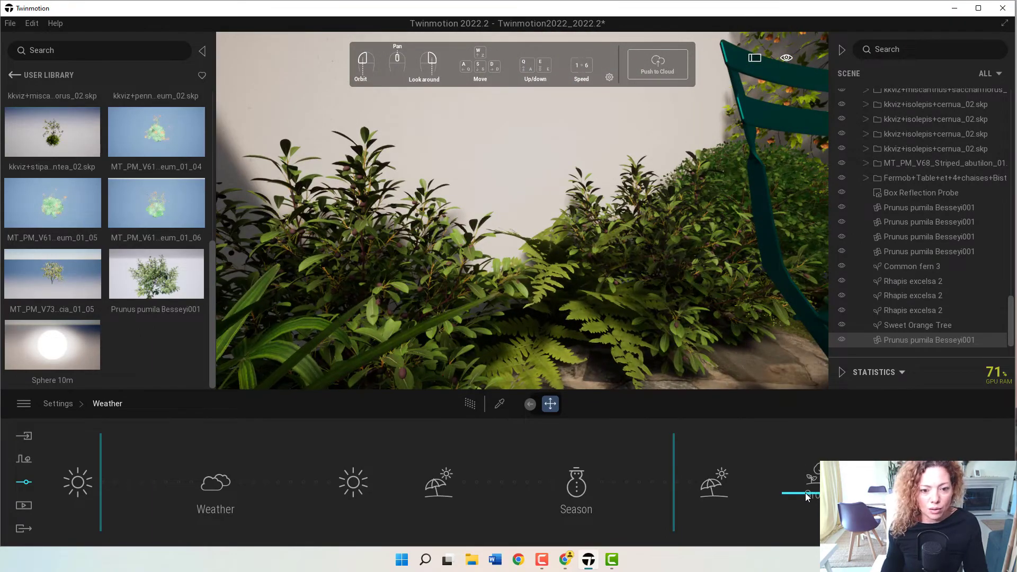
Raise the vegetation growth slightly and examine the plants around the green table, the orange tree and the staircase.
mouse_move(806, 496)
left_mouse_down()
mouse_move(800, 451)
mouse_move(809, 492)
left_mouse_up()
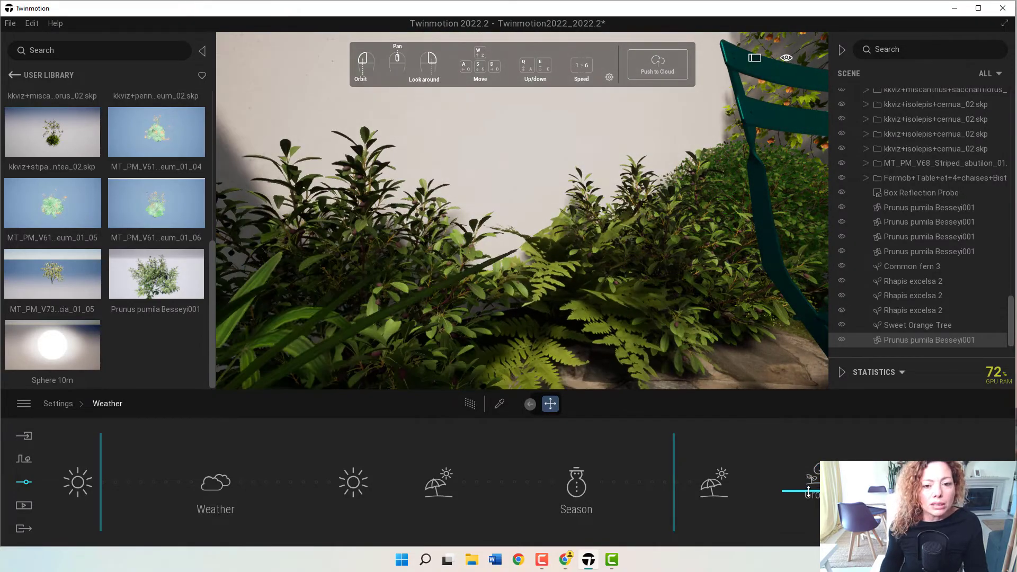
right_click_drag(522, 223, 693, 201)
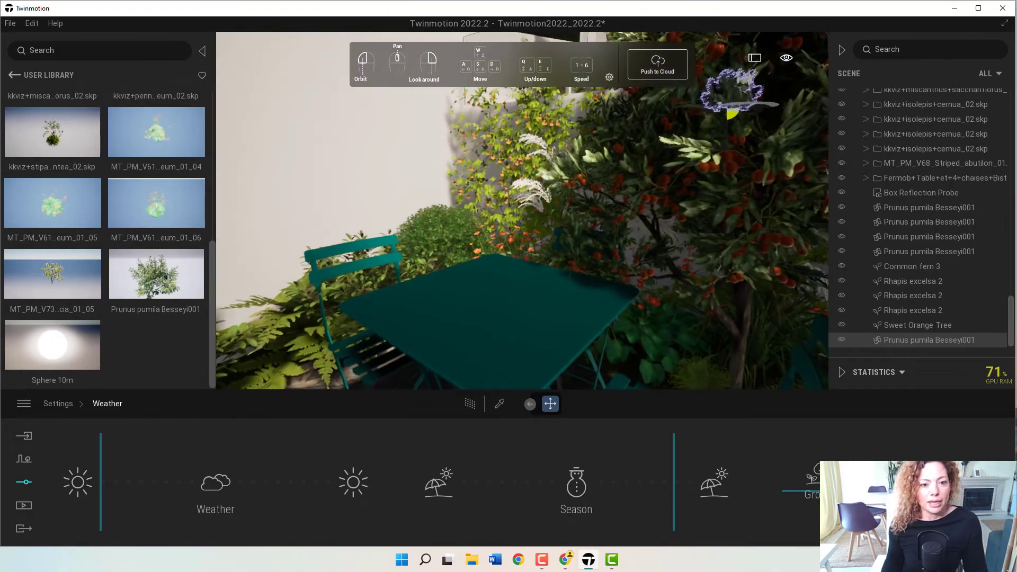
scroll(478, 268, "up", 5)
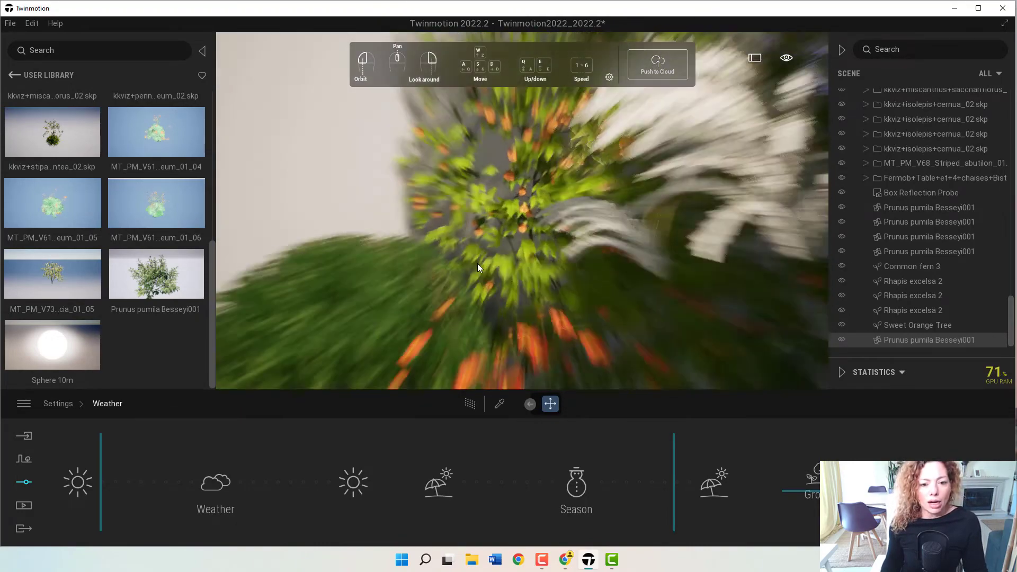
scroll(478, 268, "down", 5)
right_click_drag(477, 268, 562, 323)
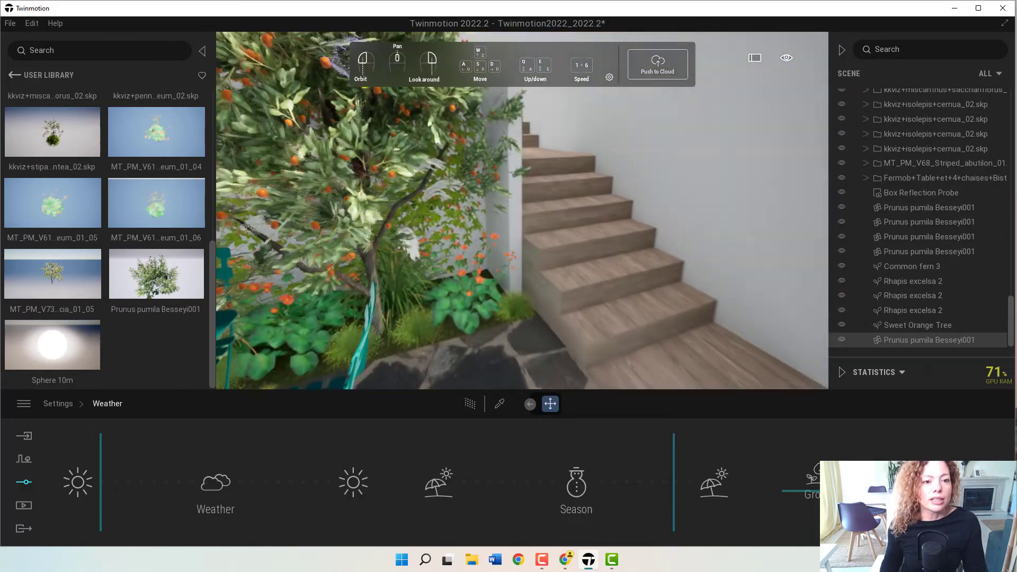
scroll(545, 107, "up", 5)
scroll(603, 175, "down", 8)
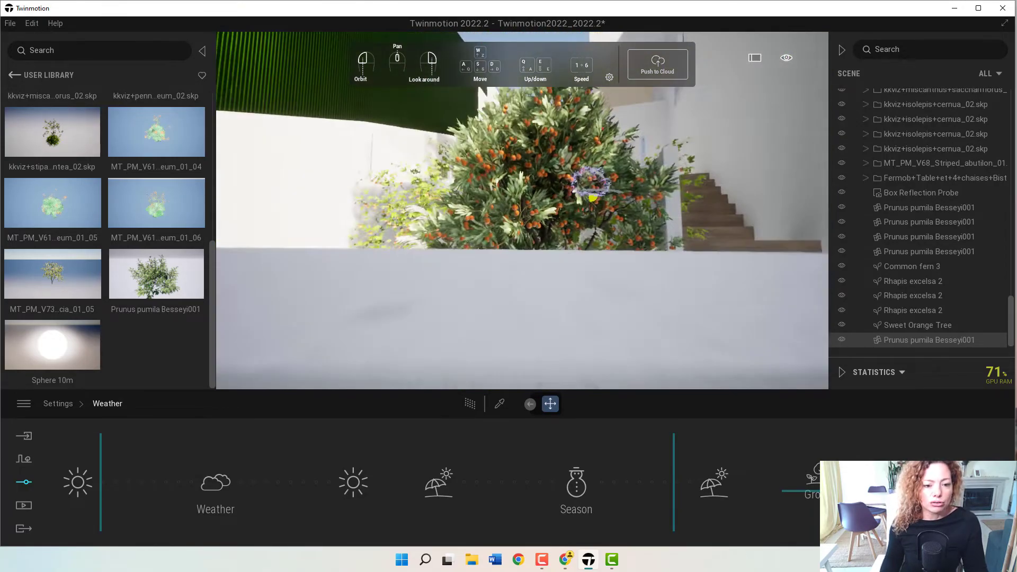
left_click_drag(591, 197, 740, 179)
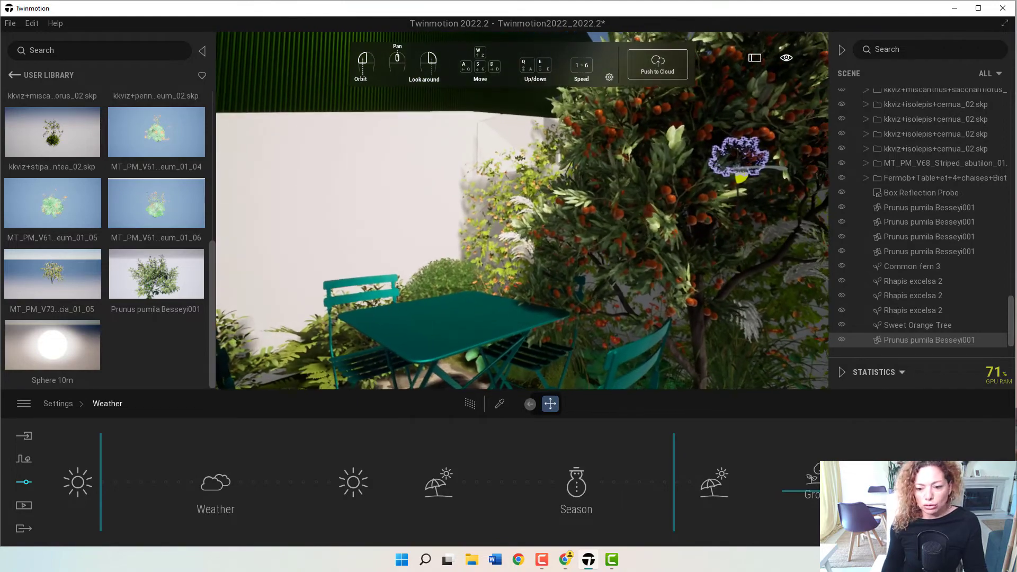
Raise the vegetation growth further and shift the season back to just past summer, before winter.
mouse_move(790, 488)
left_mouse_down()
mouse_move(774, 438)
mouse_move(788, 480)
left_mouse_up()
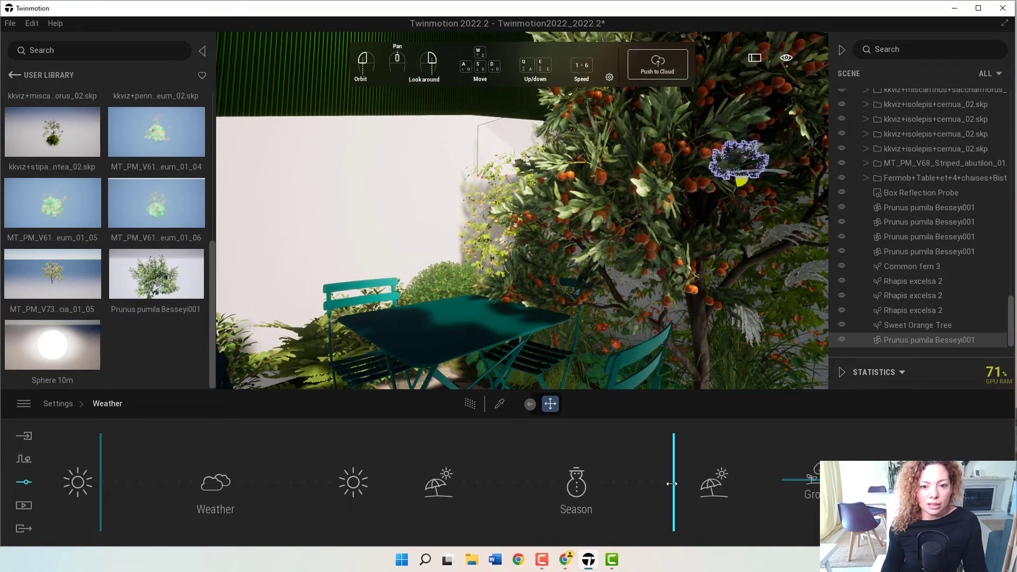
left_click_drag(672, 483, 474, 481)
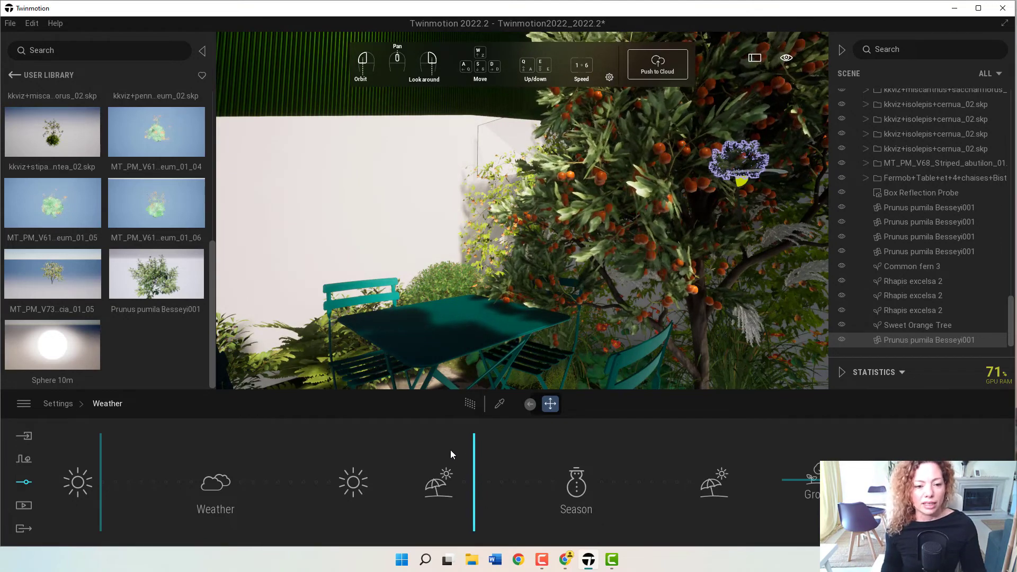
Examine the Prunus shrub and the ferns behind the table up close under the changed season.
mouse_move(401, 341)
right_mouse_down()
mouse_move(513, 335)
mouse_move(292, 387)
mouse_move(387, 379)
mouse_move(407, 333)
right_mouse_up()
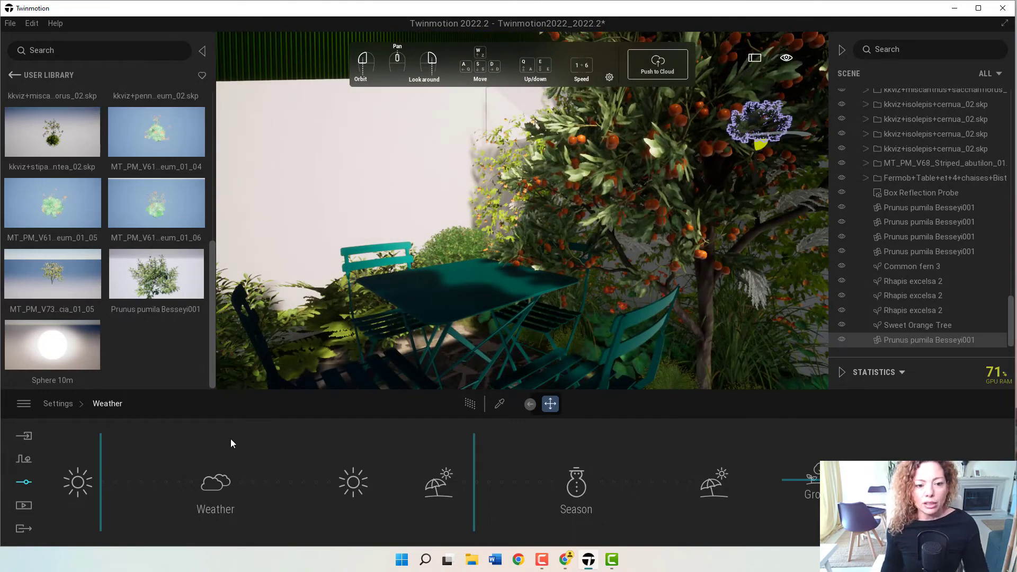
right_click_drag(522, 223, 418, 254)
key("w")
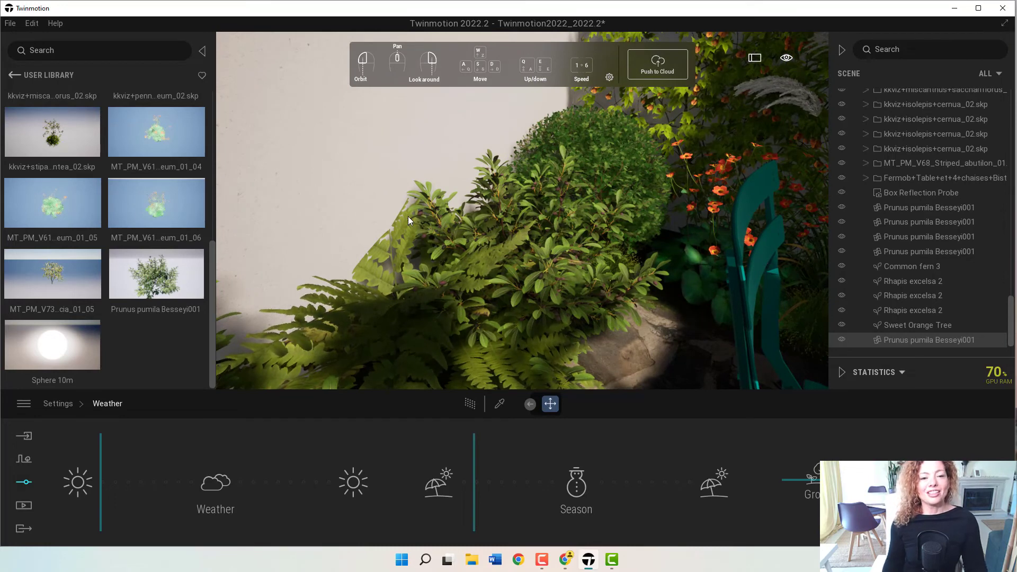